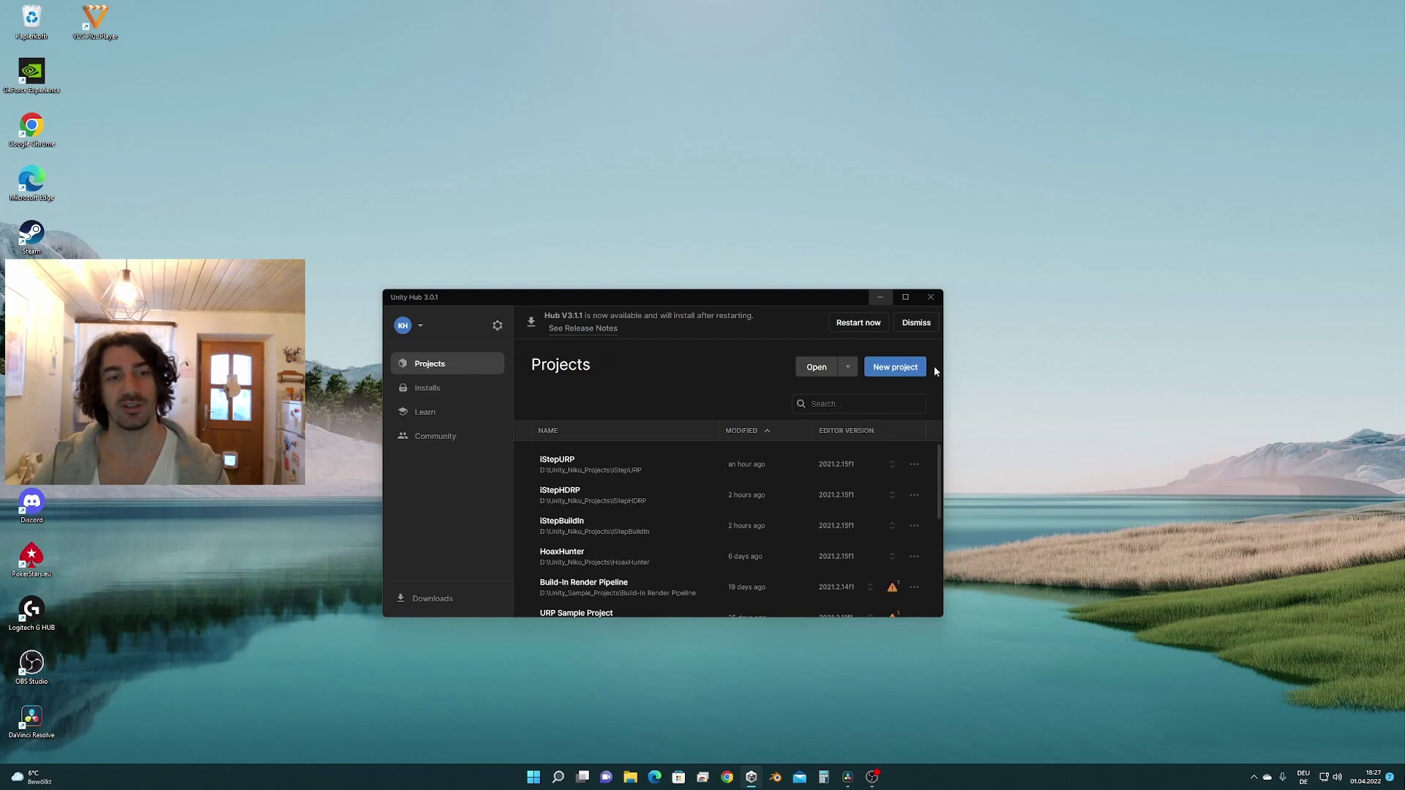
- Create a new project from the 3D (HDRP) template named IStepTutorialHDRP
left_click(893, 373)
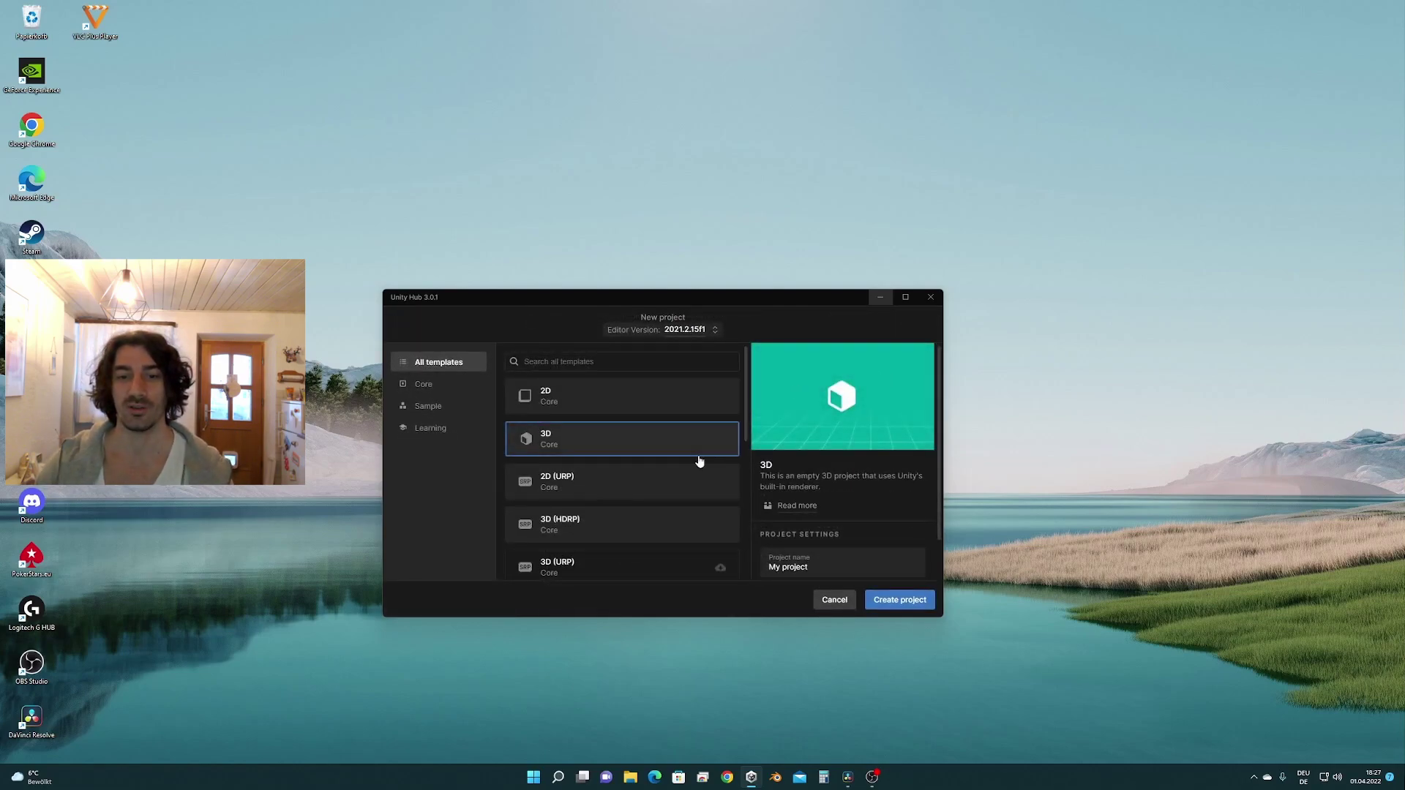
left_click(612, 527)
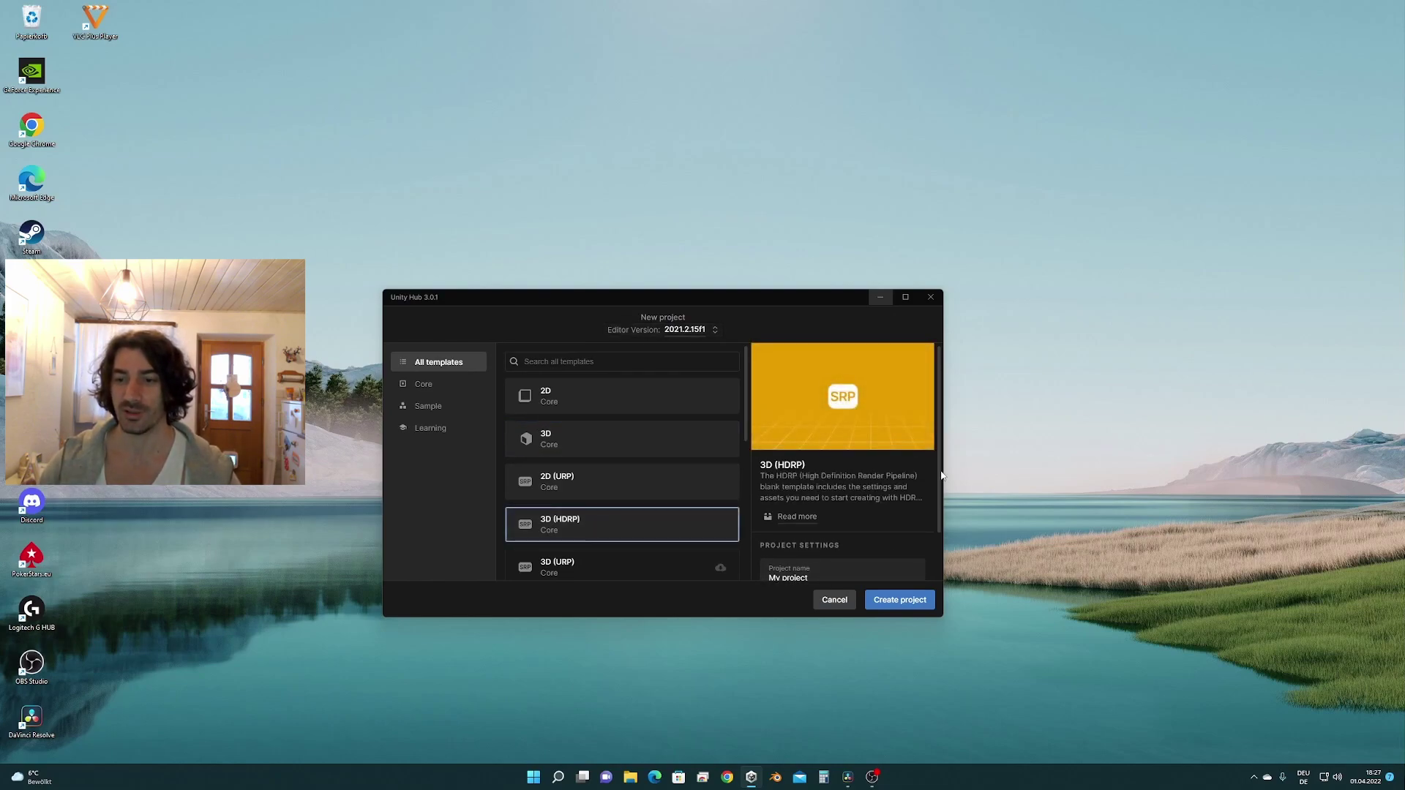
scroll(937, 521, "down", 2)
left_click(842, 521)
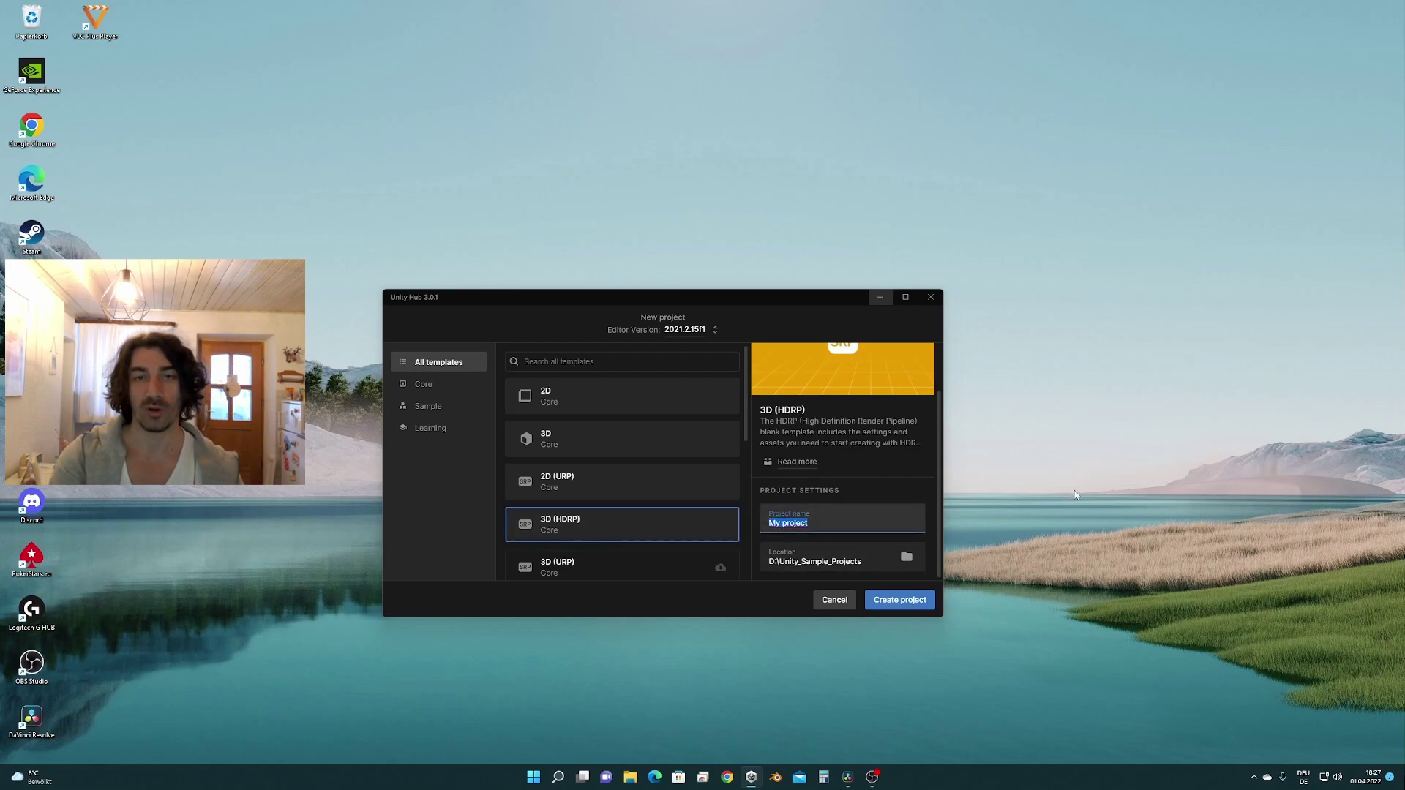
type("IStepTuto")
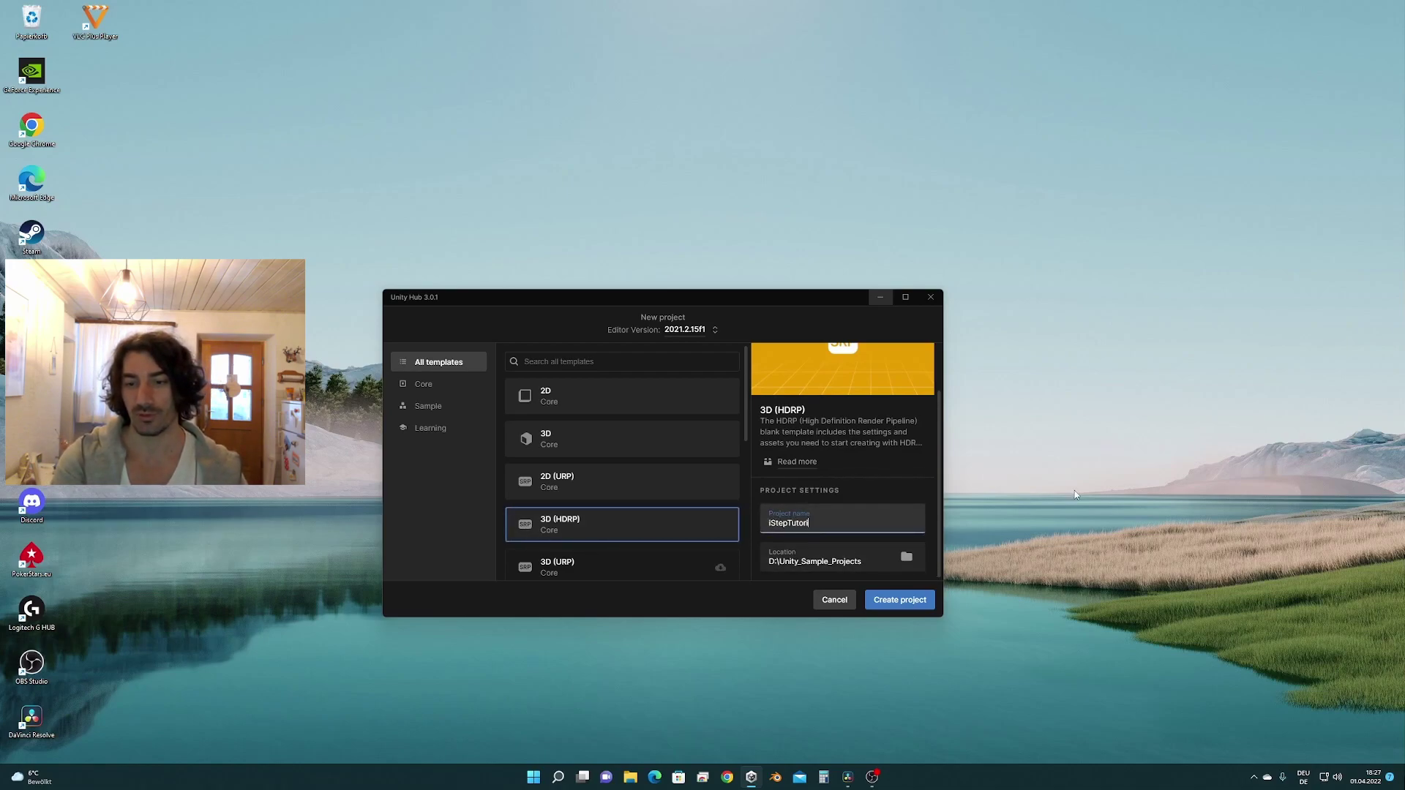
type("rialHDRP")
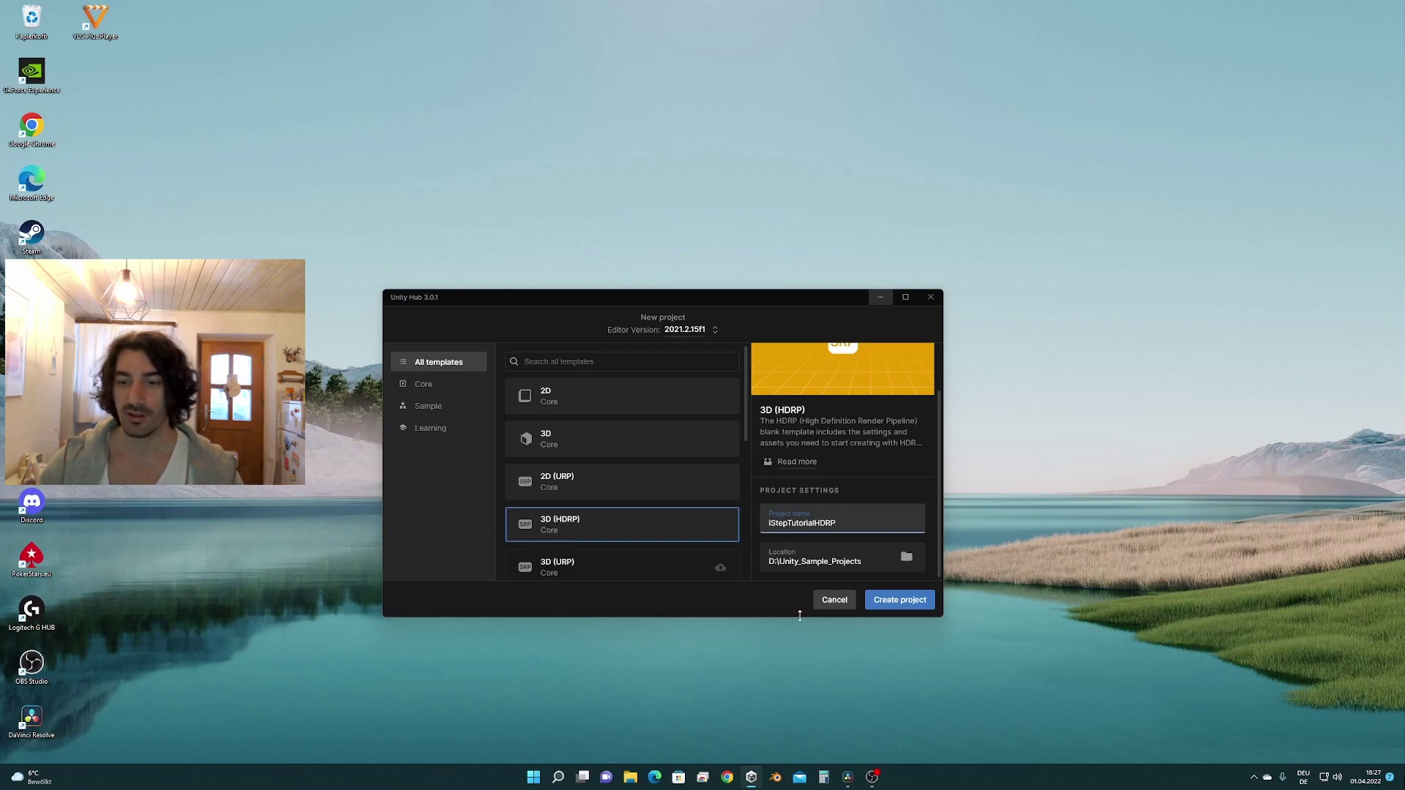
left_click(903, 602)
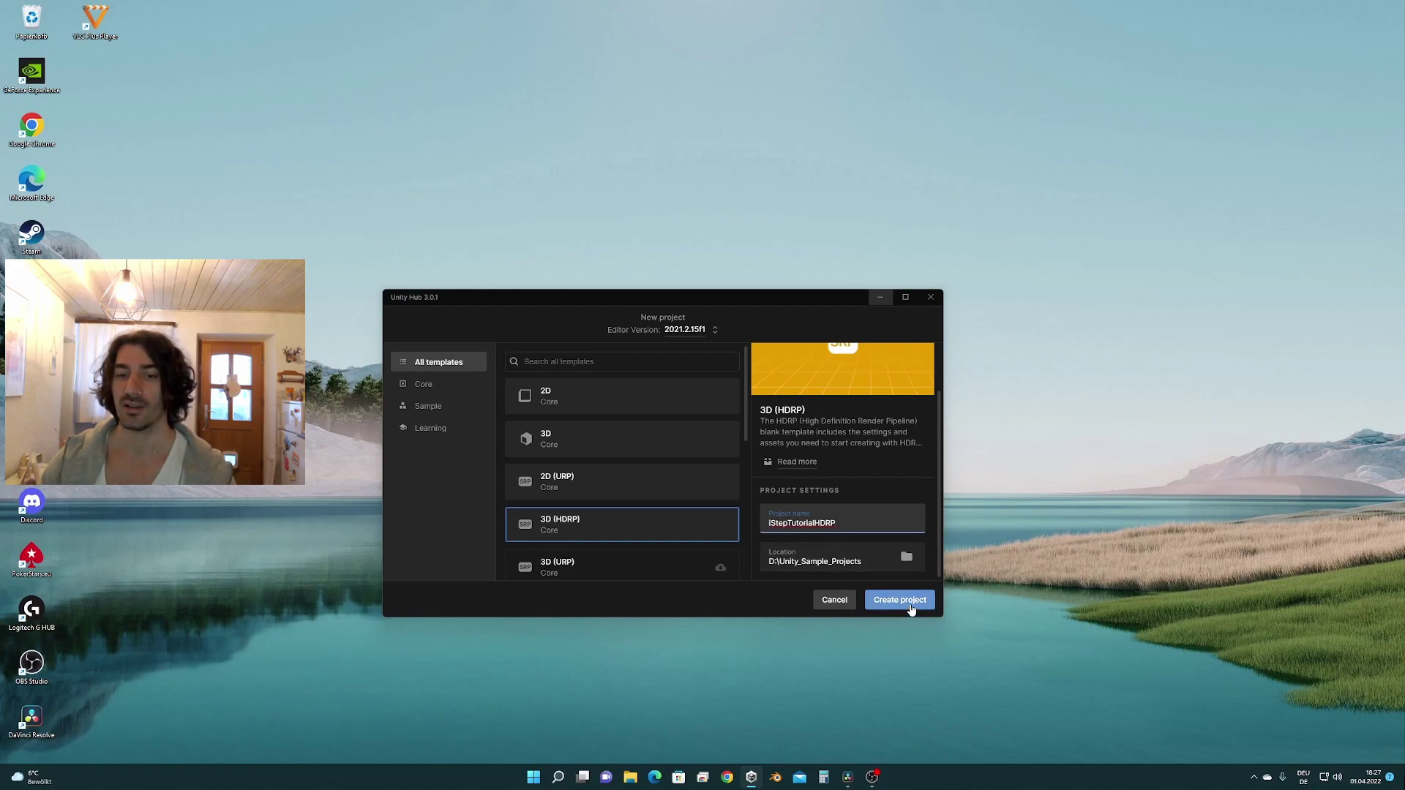
left_click(911, 610)
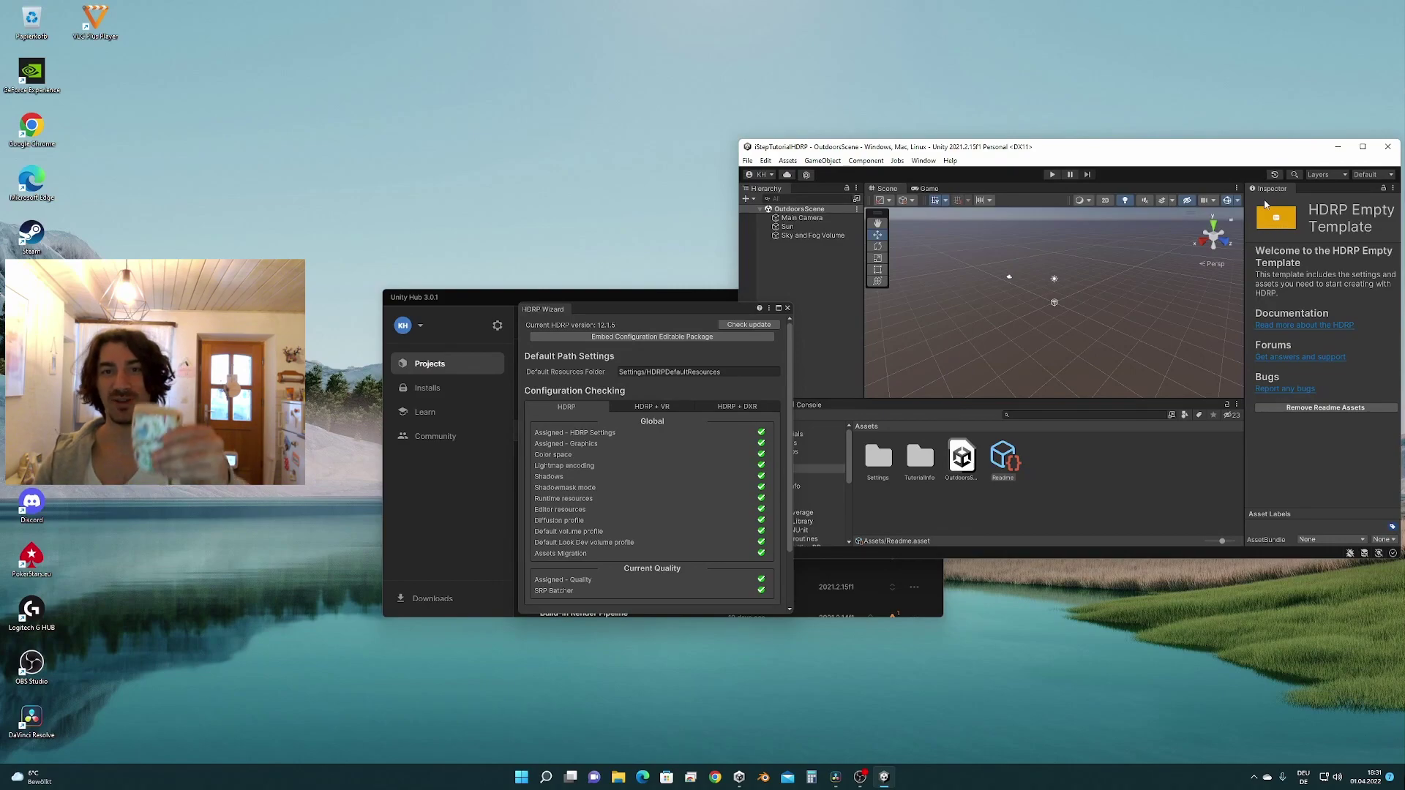
- Maximize the editor, dismiss the HDRP Wizard, and show Project assets as a list
left_click(1362, 146)
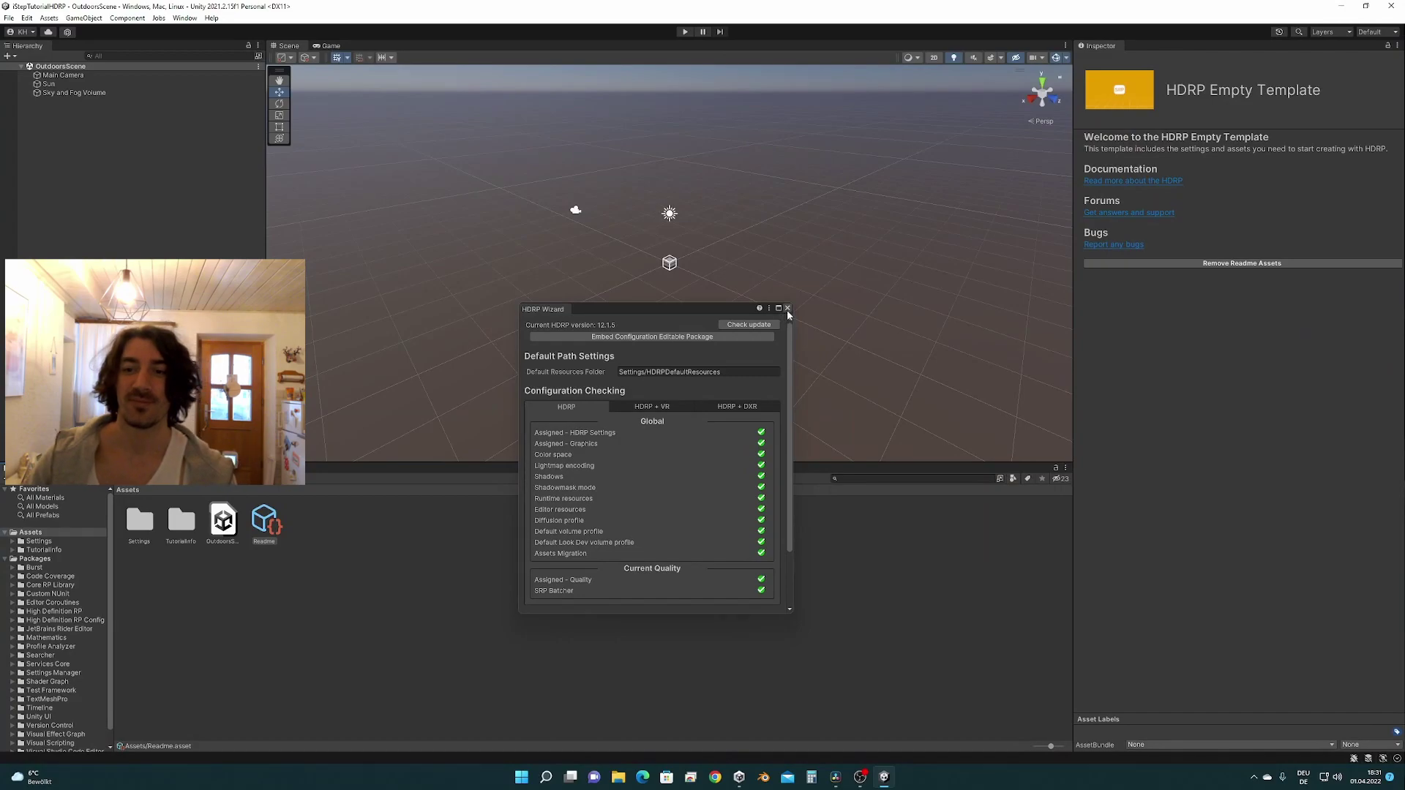
left_click(788, 309)
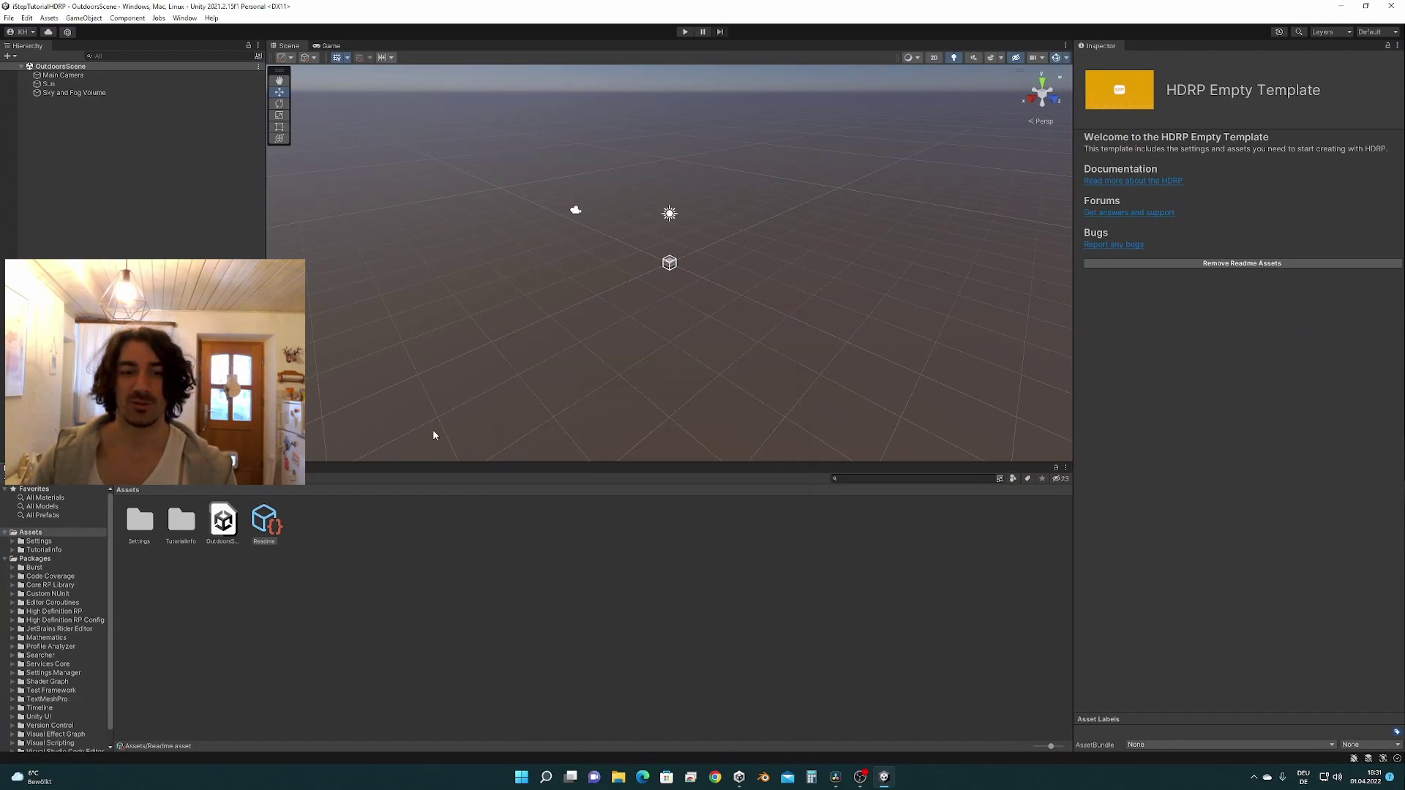
left_click_drag(1051, 748, 1022, 752)
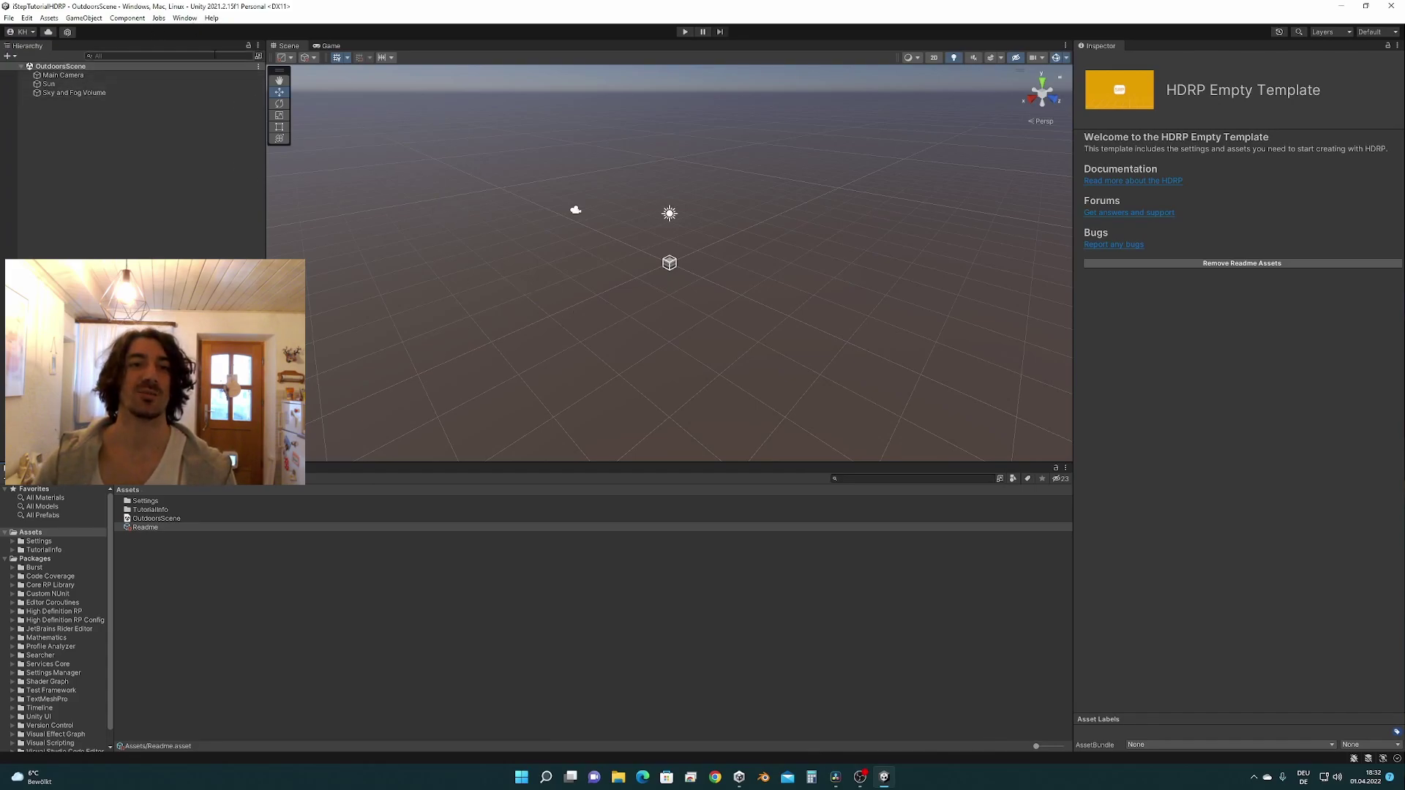
- Search Package Manager's My Assets for iStep
left_click(185, 17)
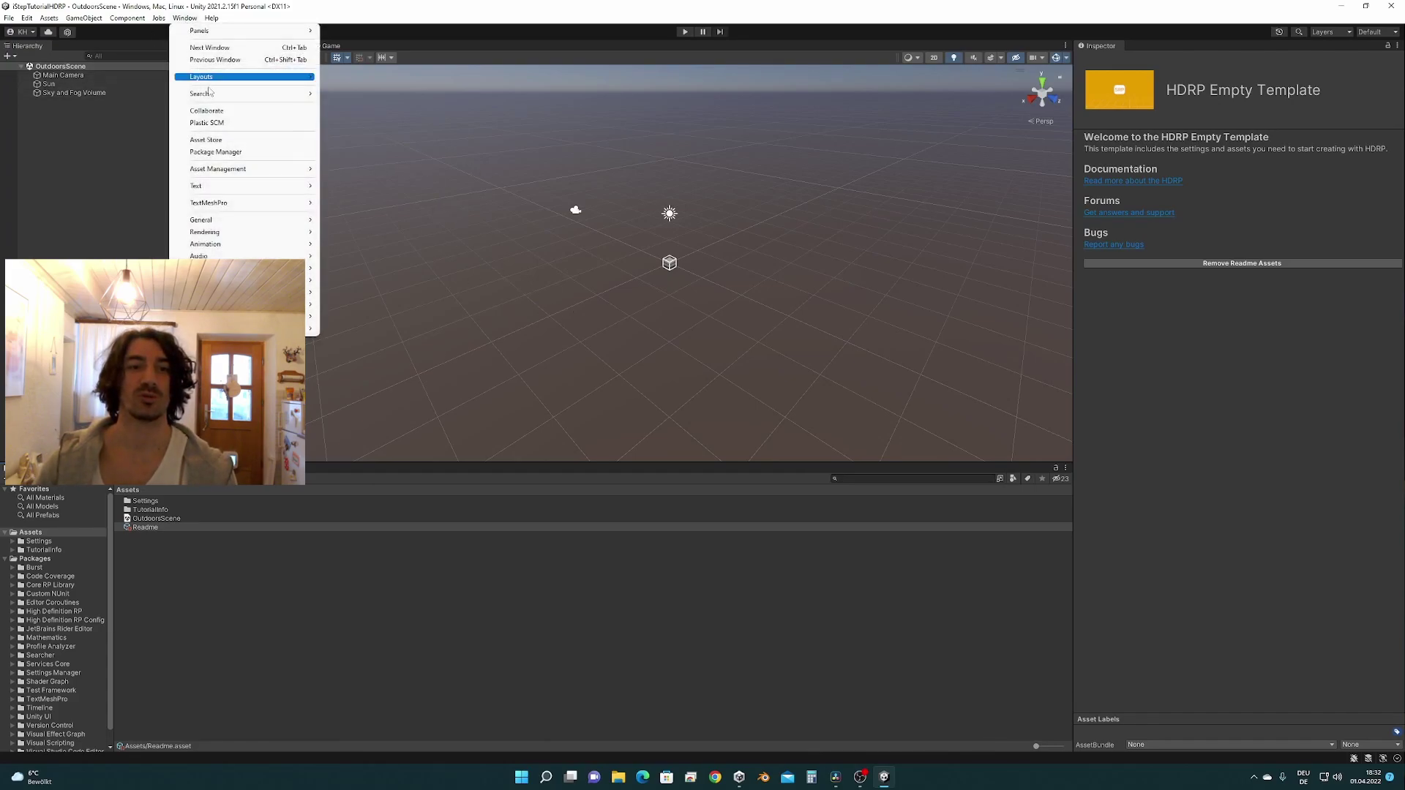
left_click(241, 151)
left_click(208, 193)
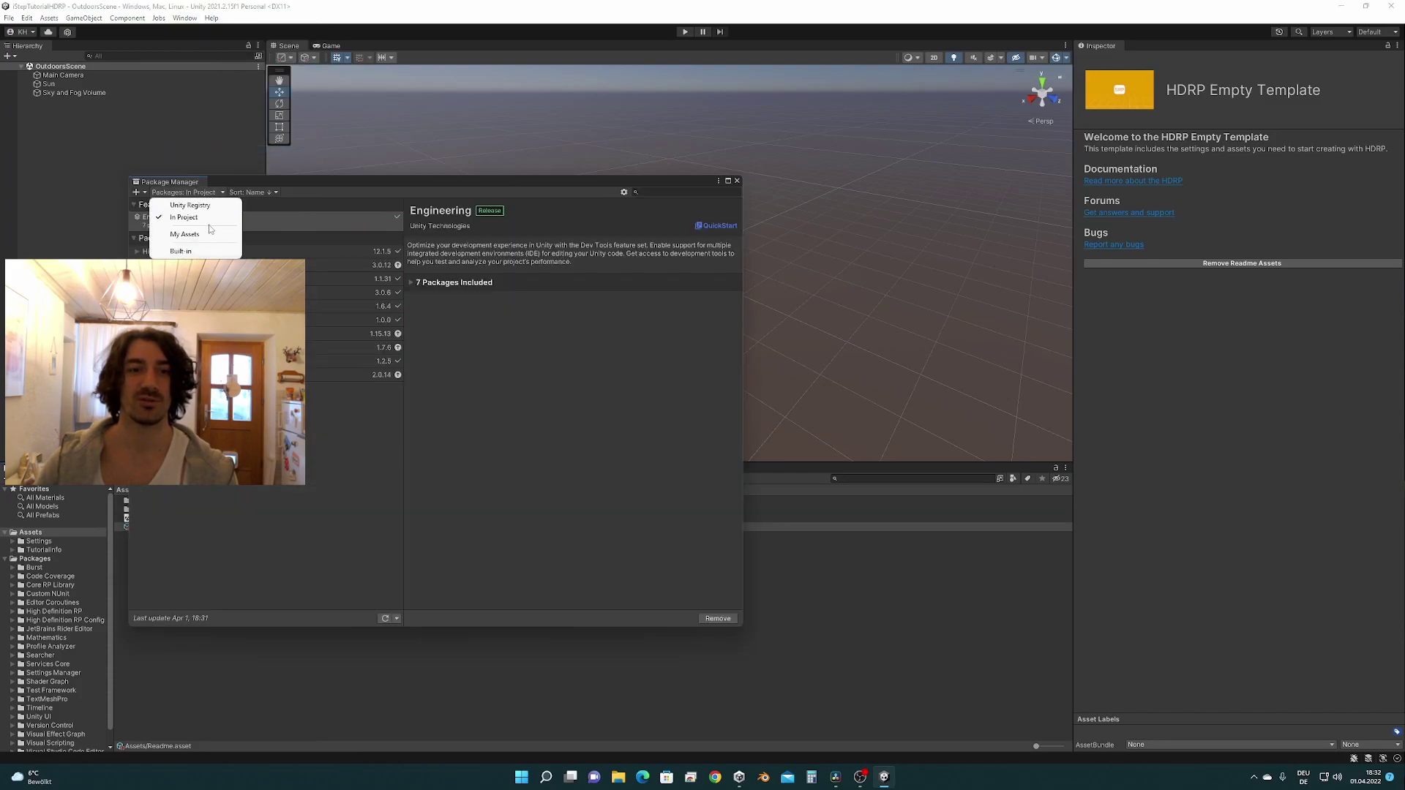
left_click(183, 233)
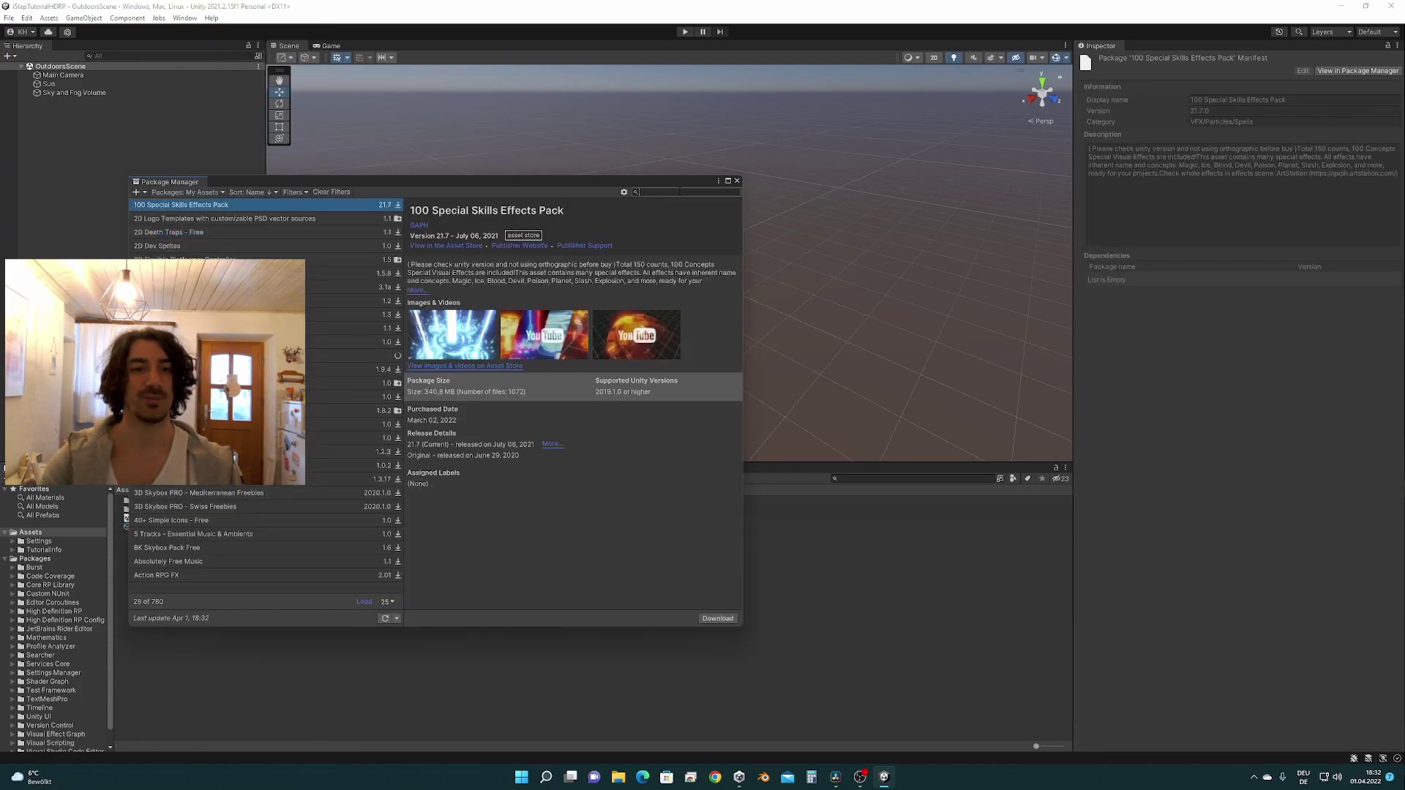
type("iStep")
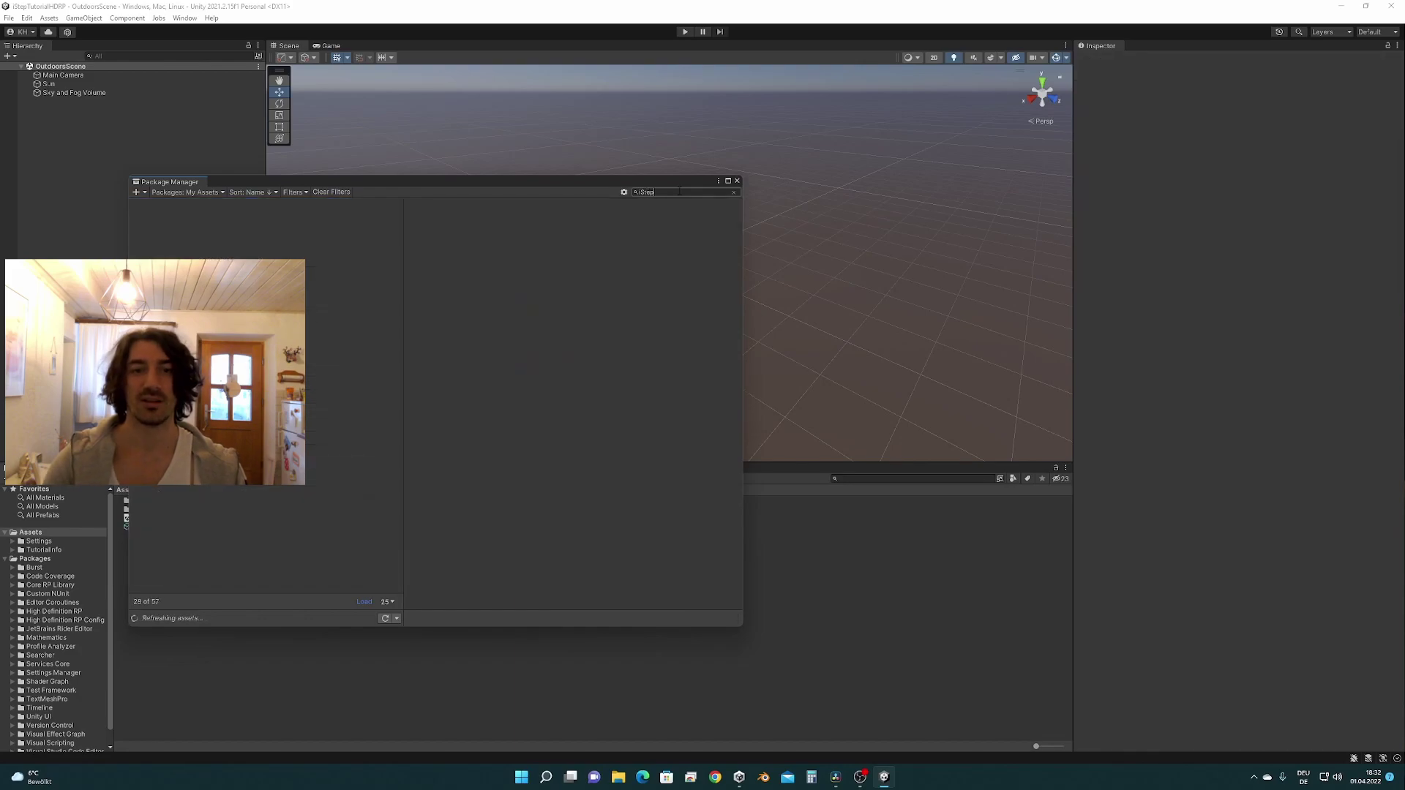
left_click(738, 184)
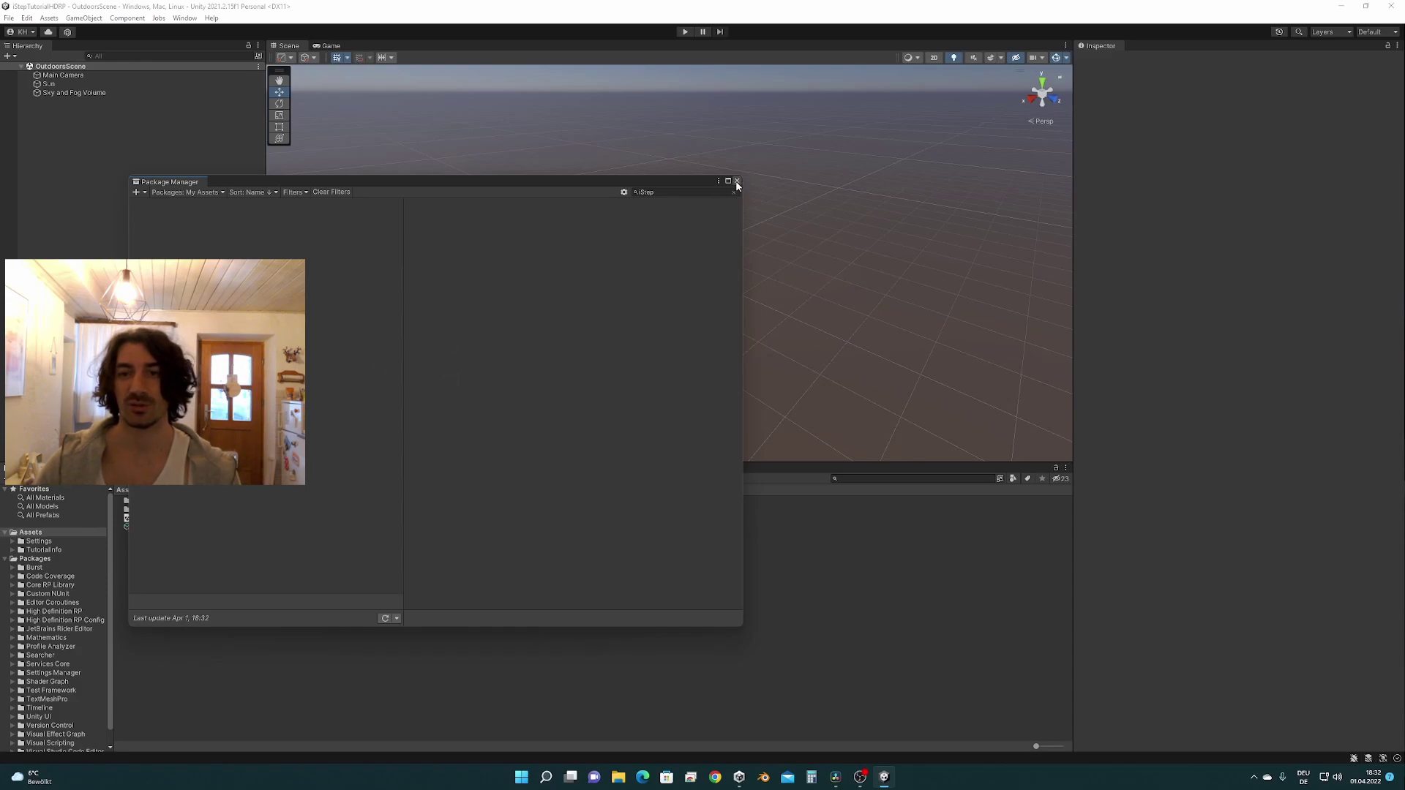
- Close the Package Manager and import all of iStep.unitypackage as a custom package
left_click(737, 182)
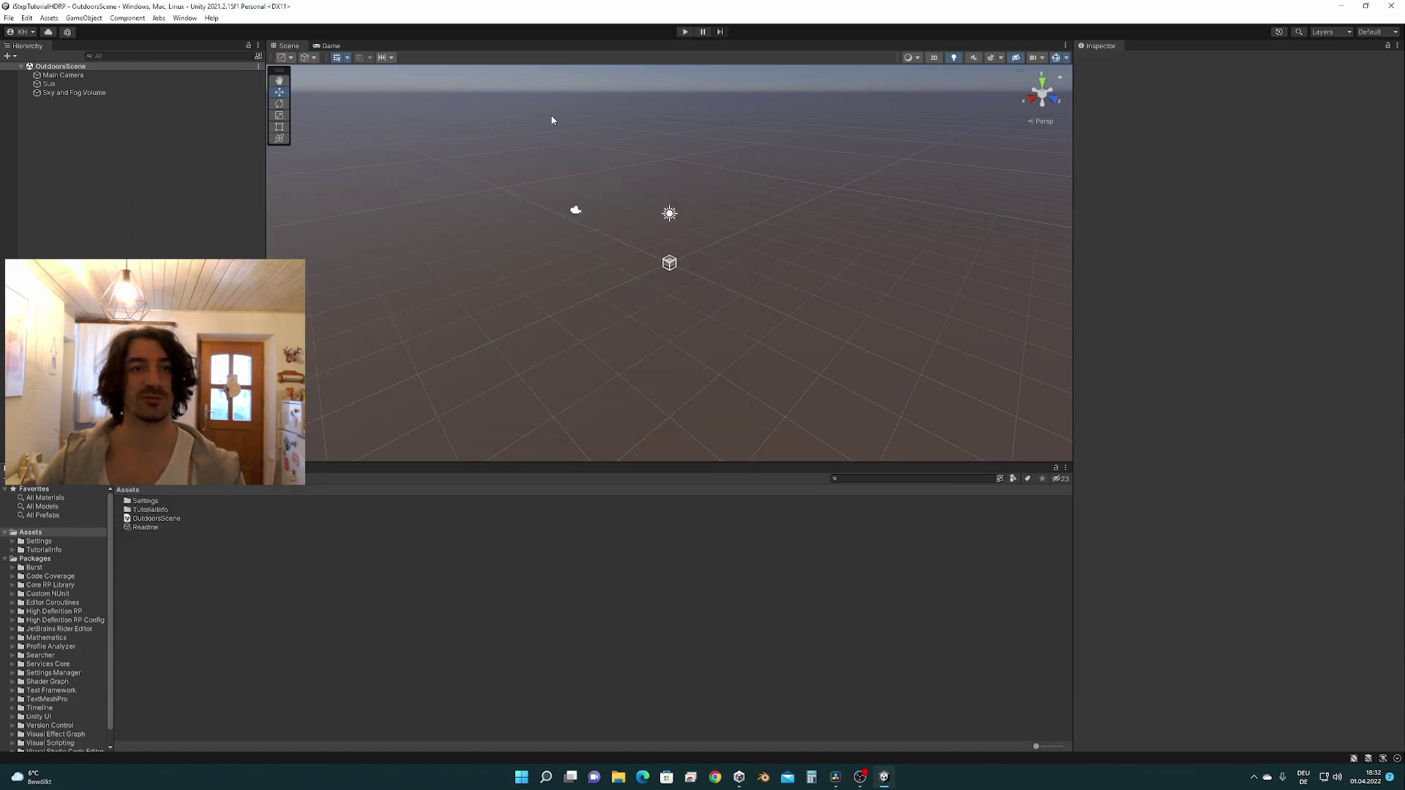
left_click(45, 18)
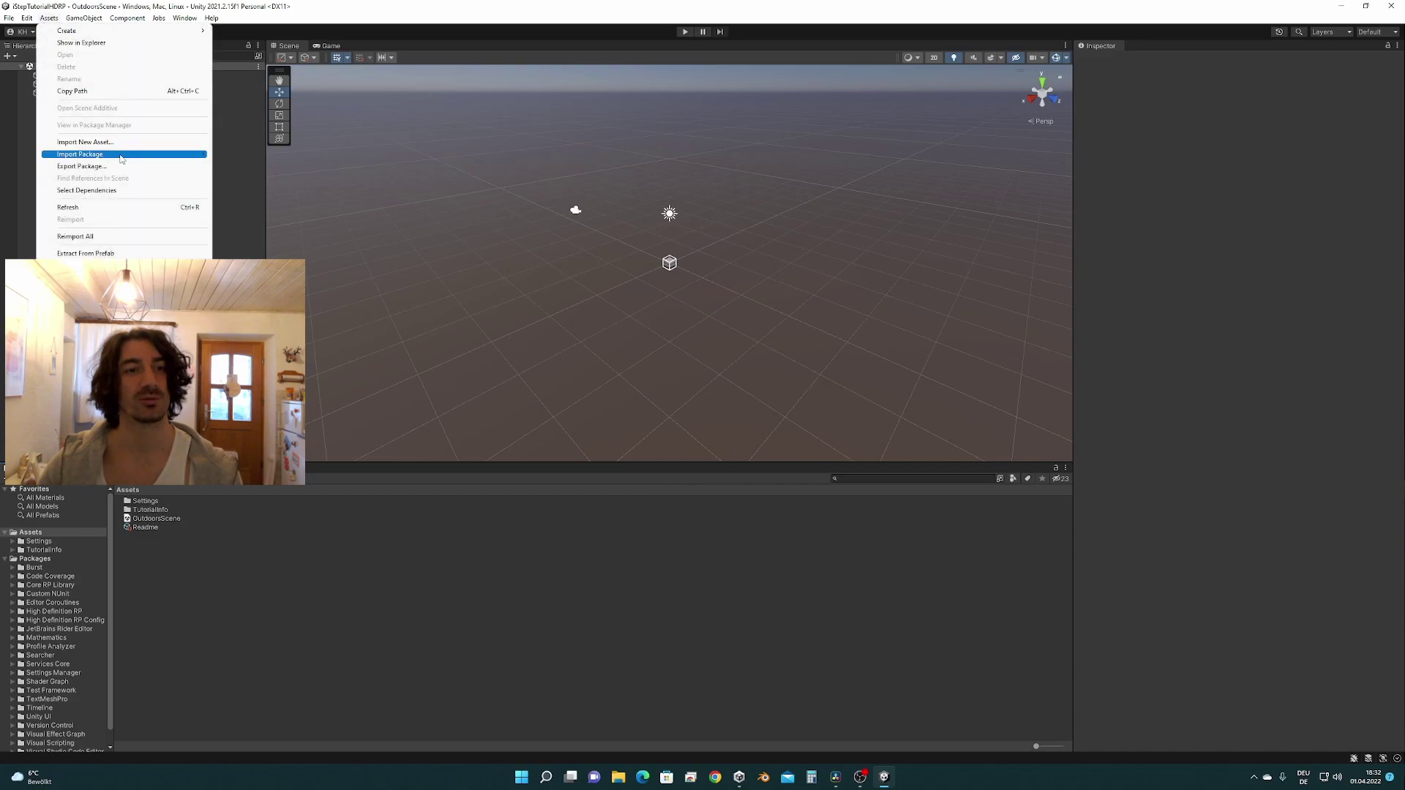
mouse_move(169, 155)
left_click(235, 155)
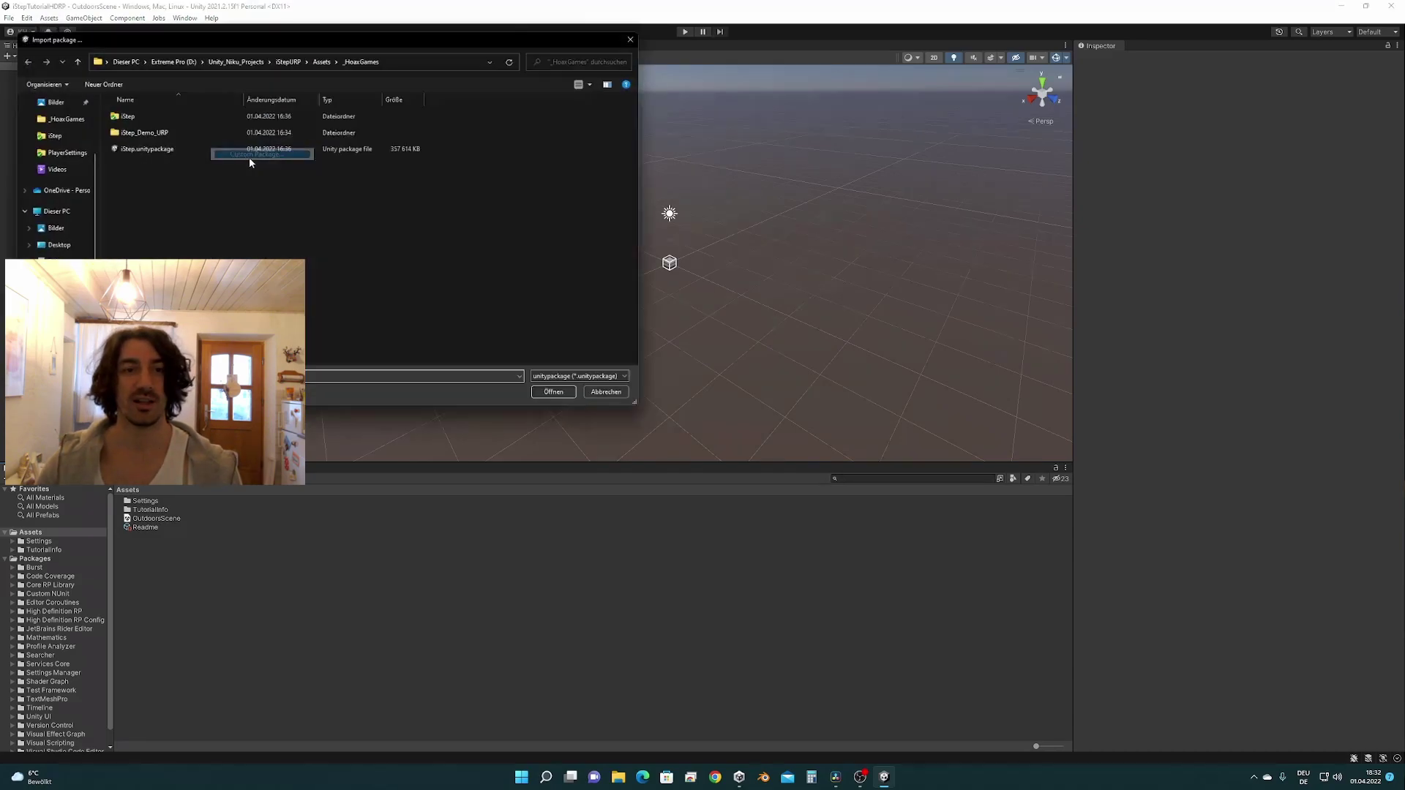
double_click(147, 151)
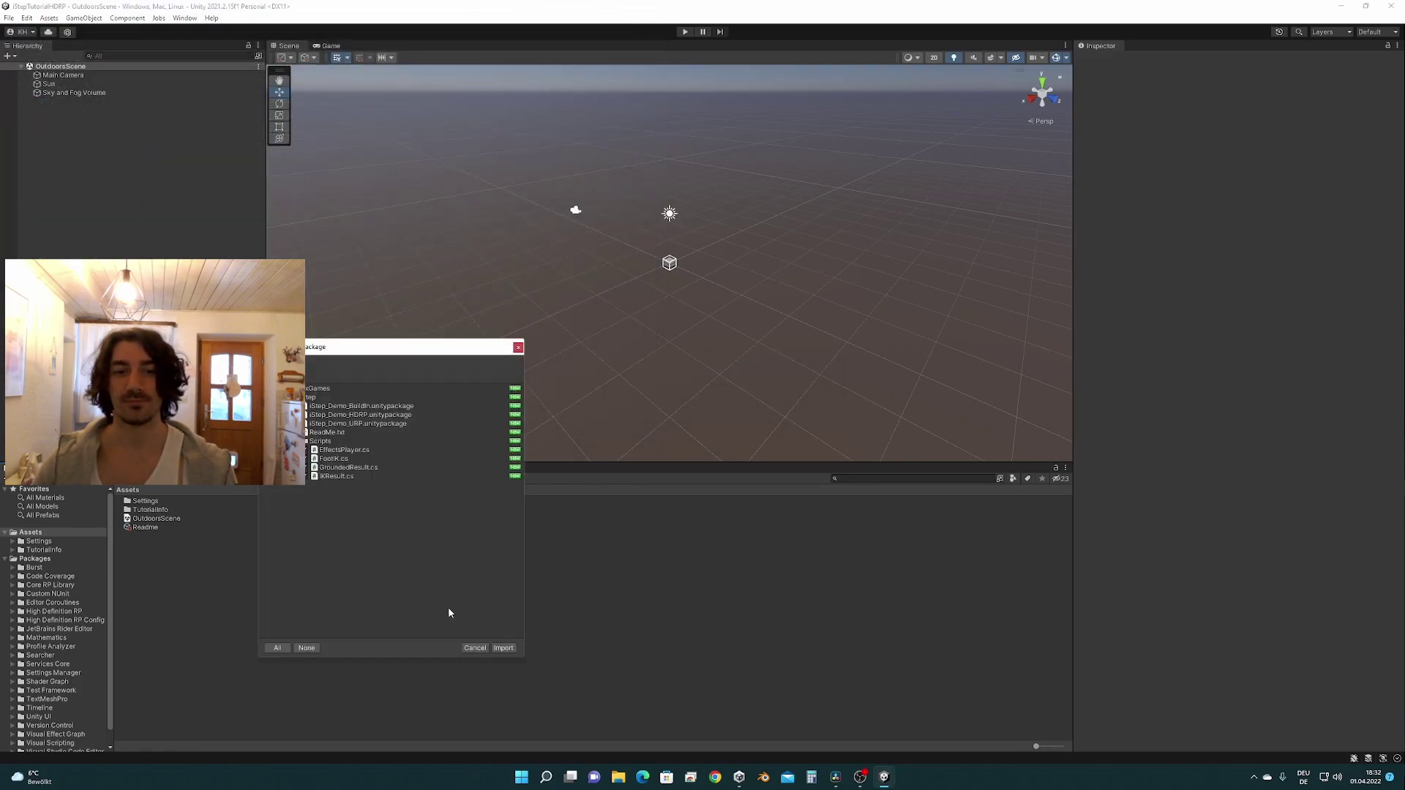
left_click(503, 645)
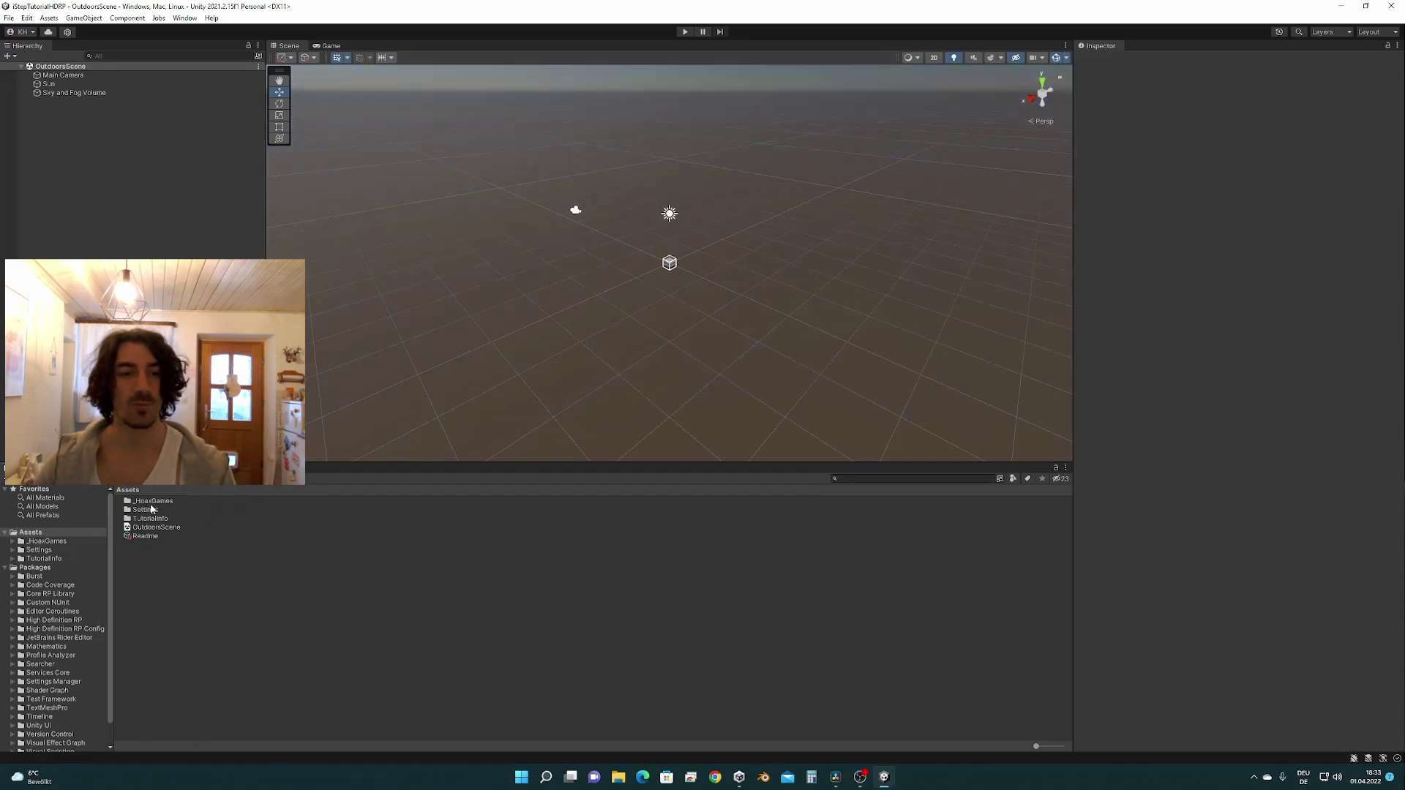
- Browse into the Assets/_HoaxGames/iStep folder
double_click(150, 502)
double_click(144, 502)
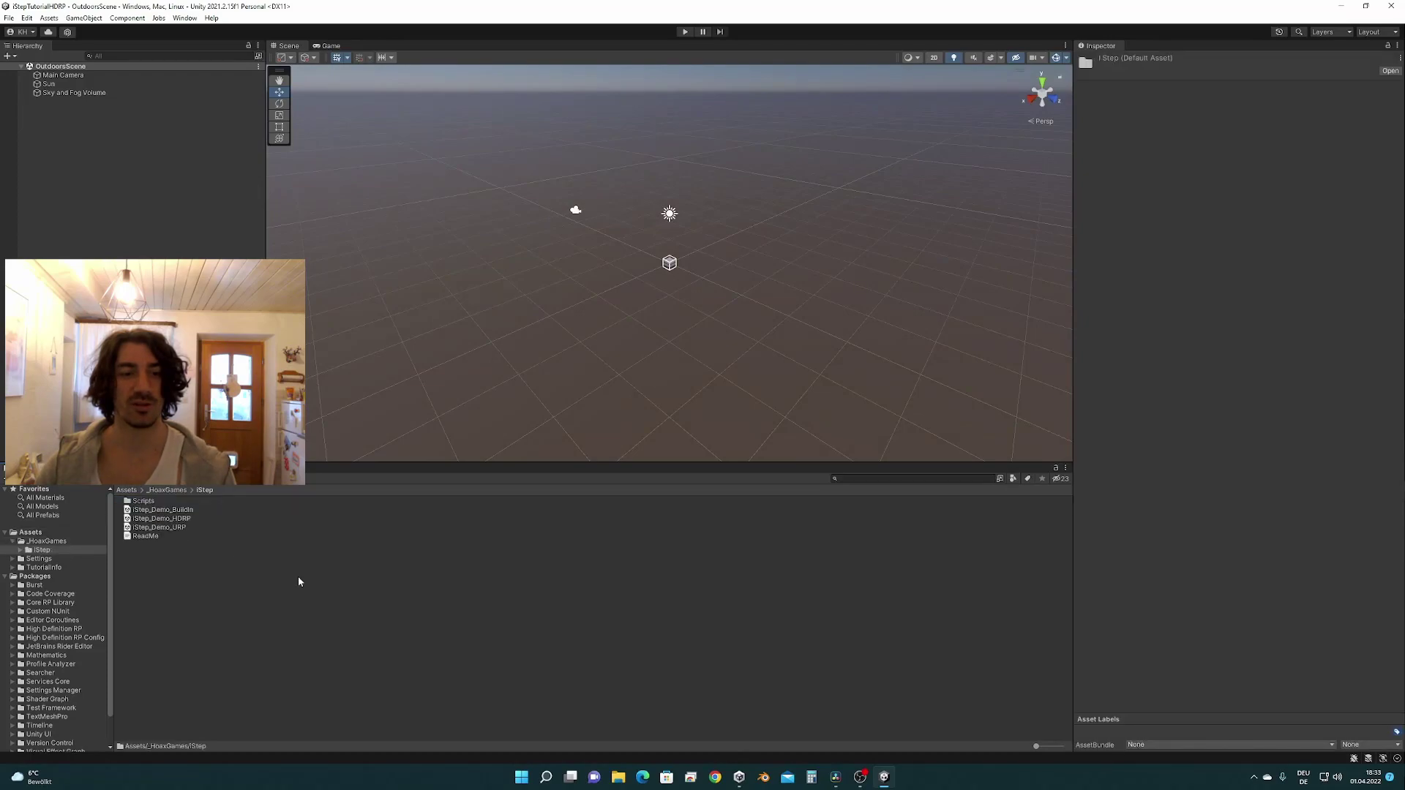
double_click(142, 501)
left_click(46, 551)
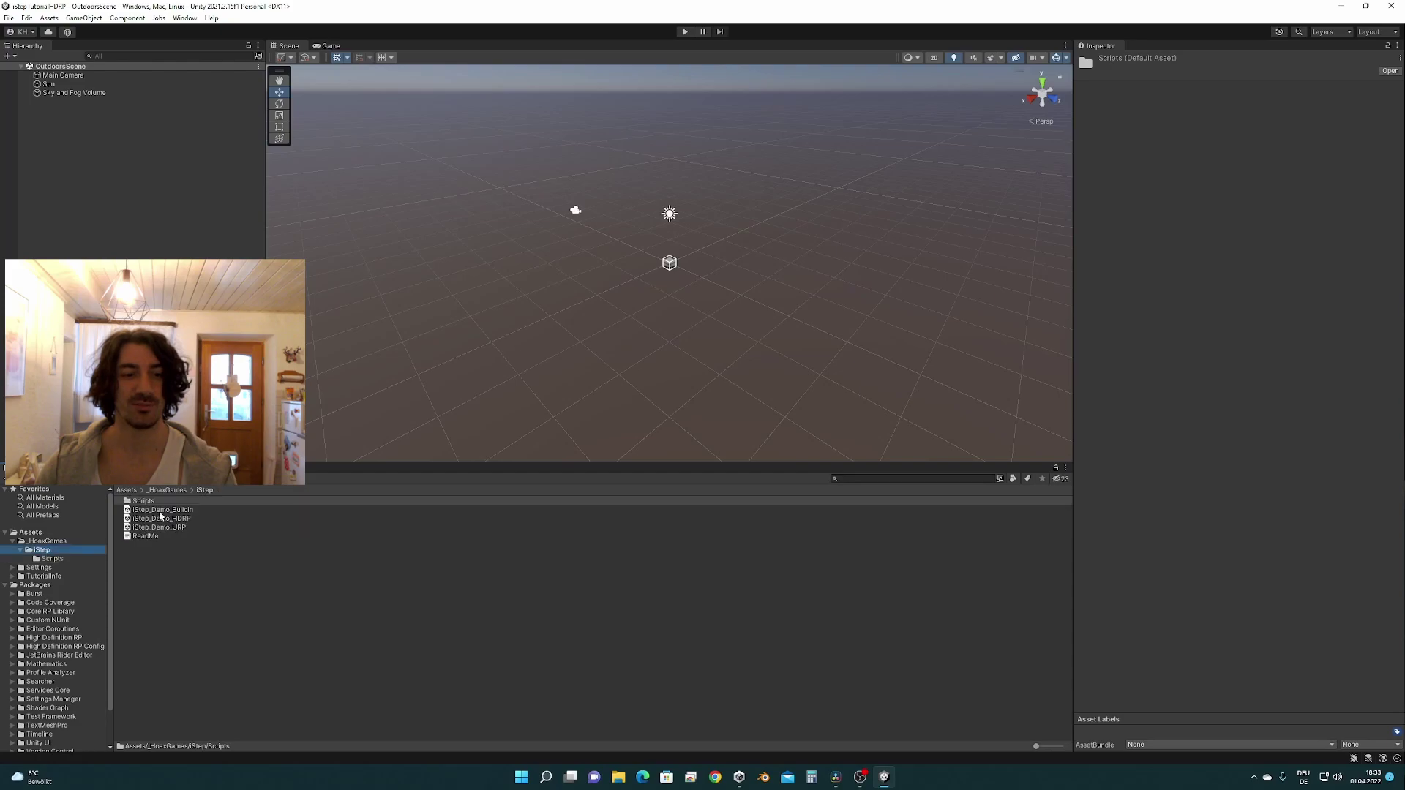
- Compare the iStep_Demo_BuildIn, HDRP and URP packages, ending on iStep_Demo_HDRP
left_click(161, 510)
left_click(165, 518)
left_click(167, 528)
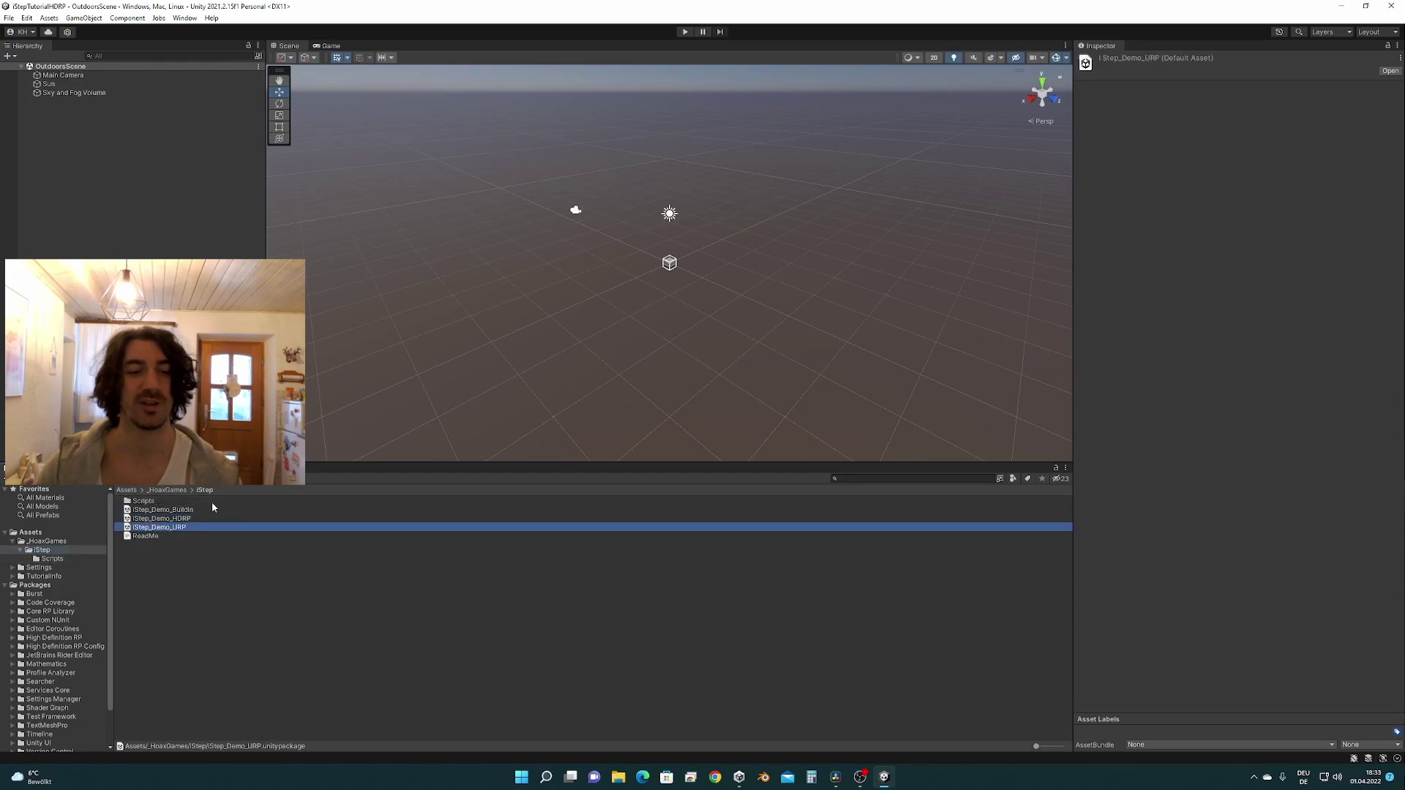
left_click(184, 511)
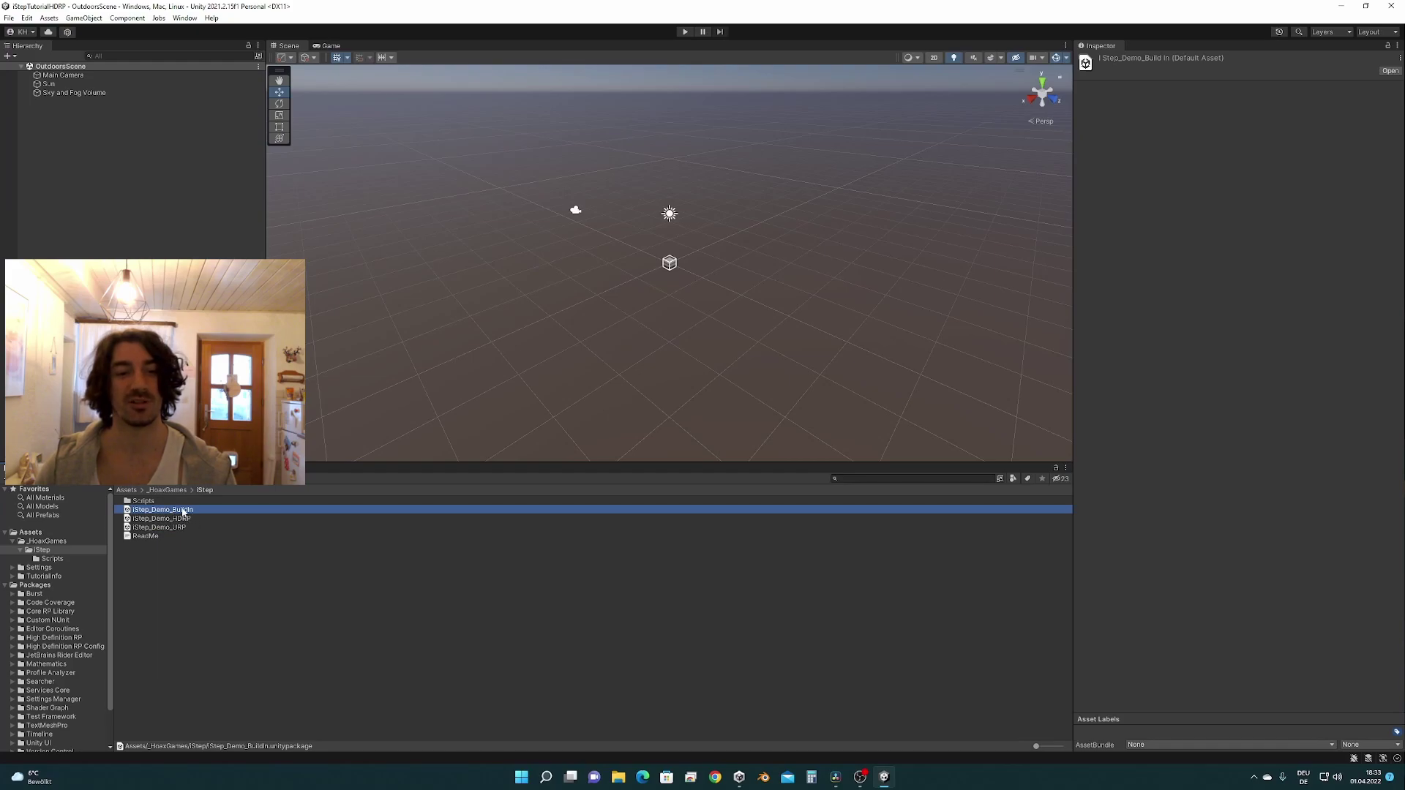
left_click(183, 519)
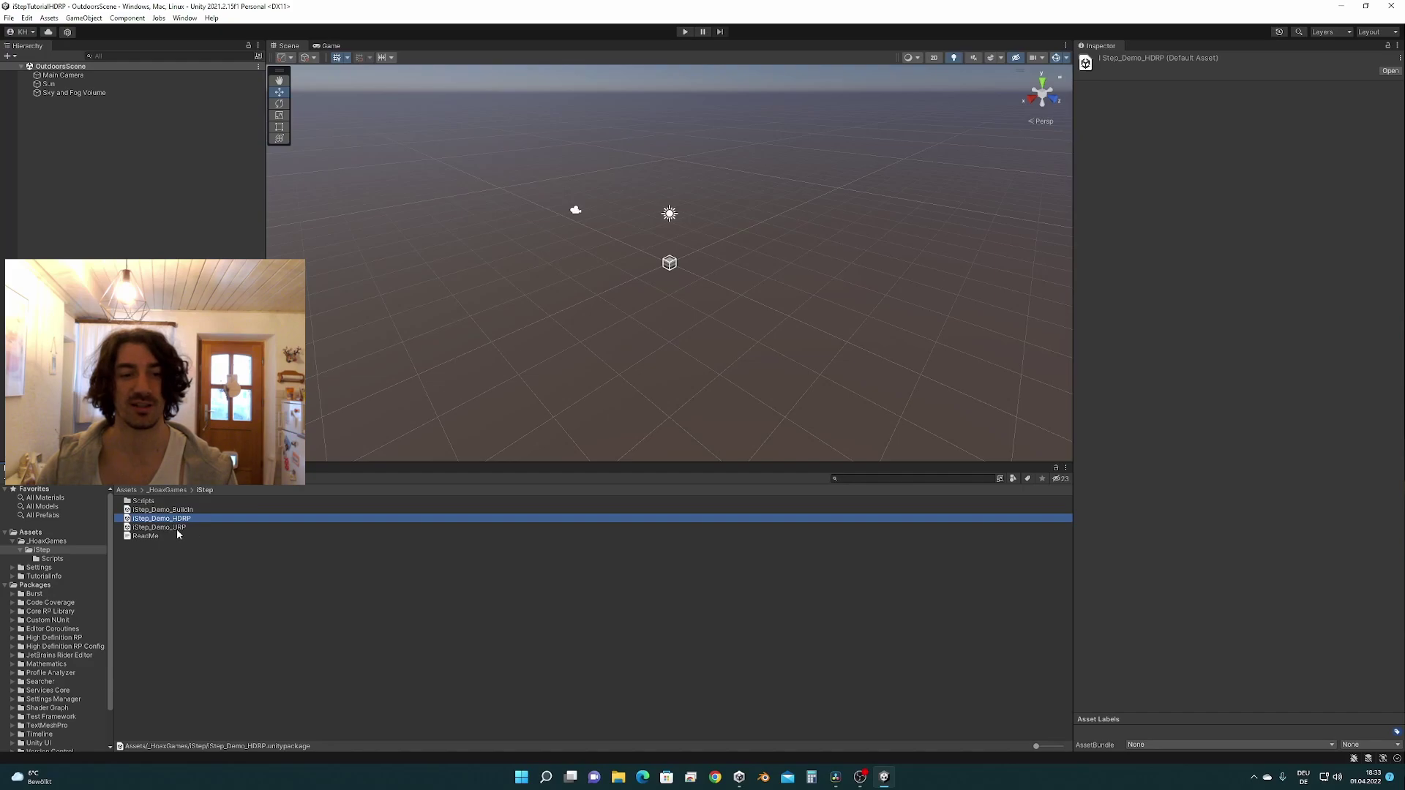
left_click(177, 528)
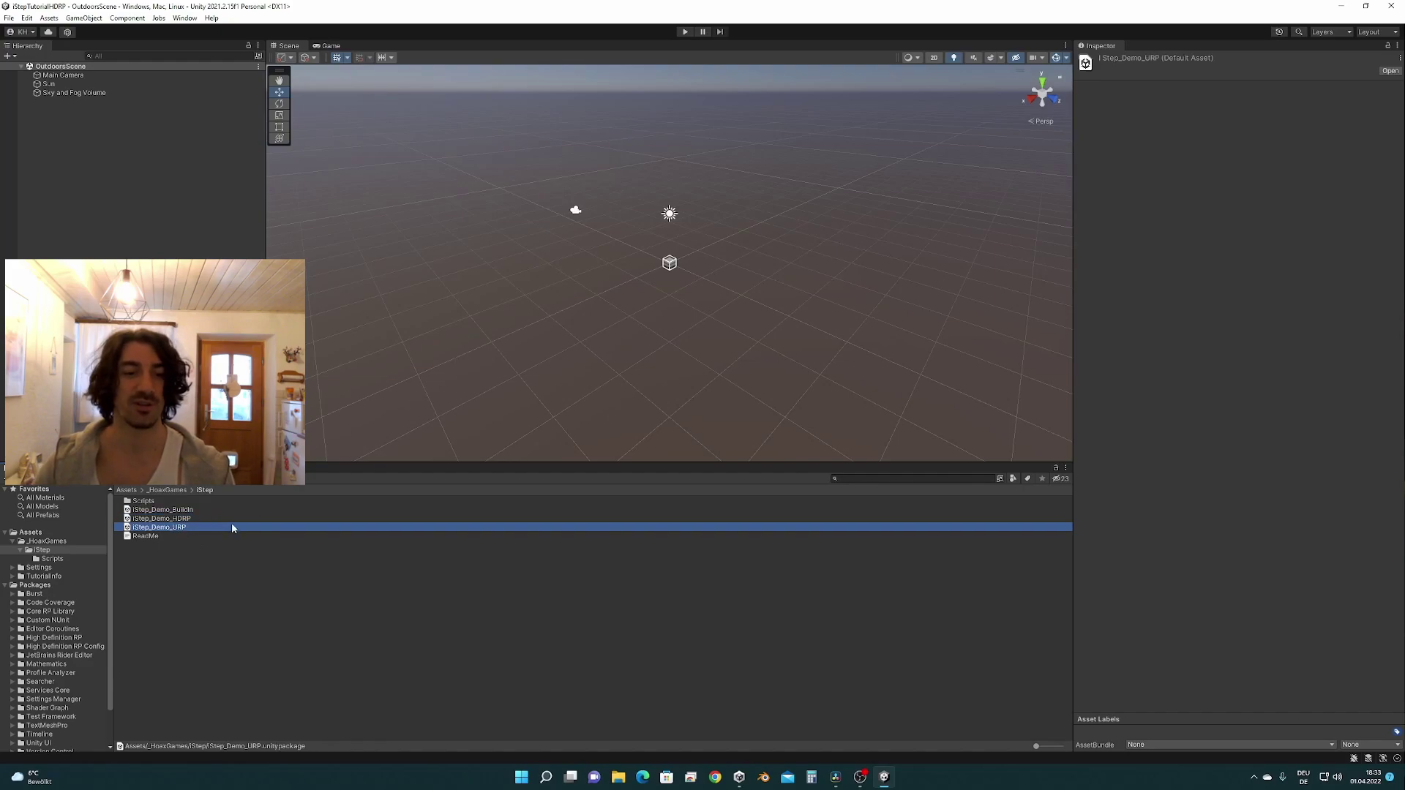
left_click(195, 518)
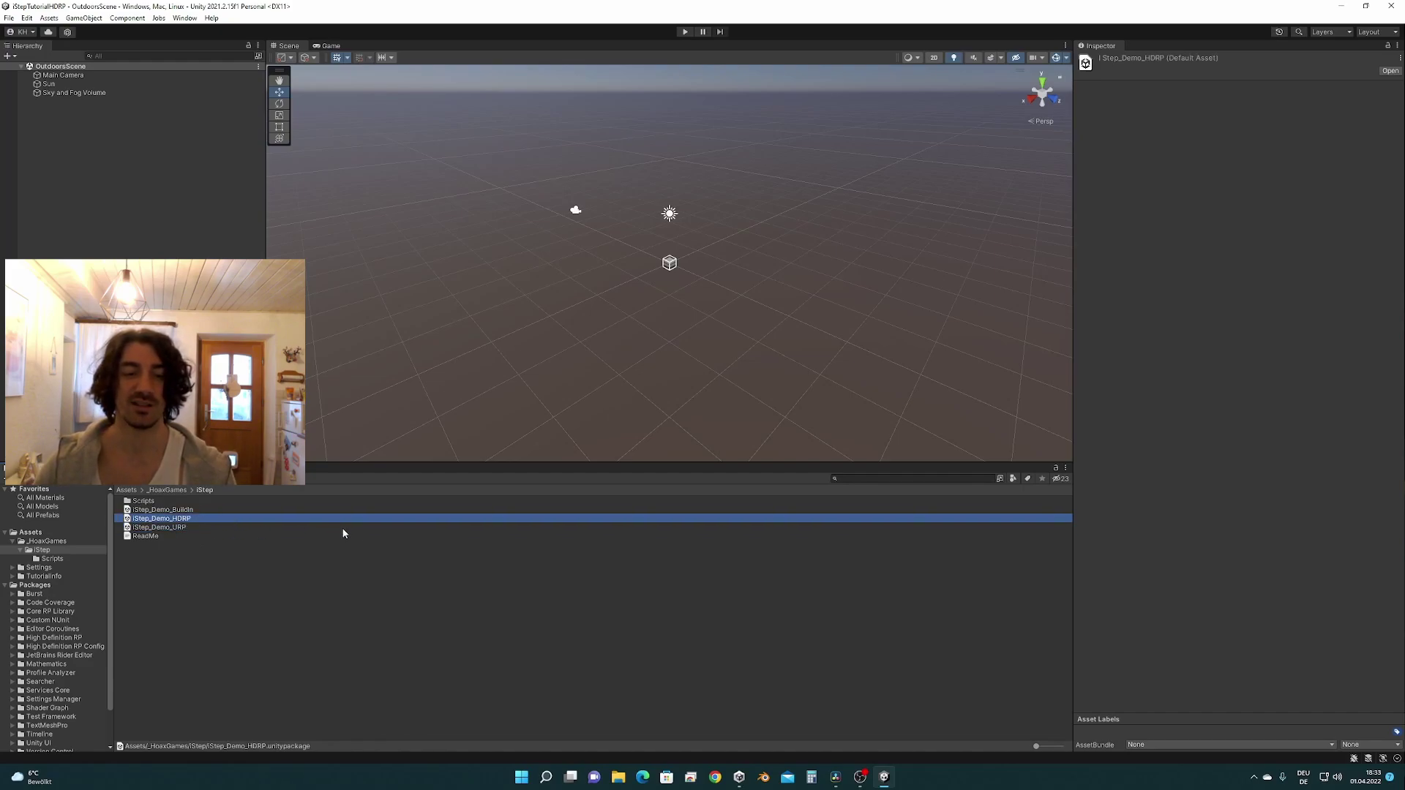
- Import every item from iStep_Demo_HDRP.unitypackage
double_click(181, 519)
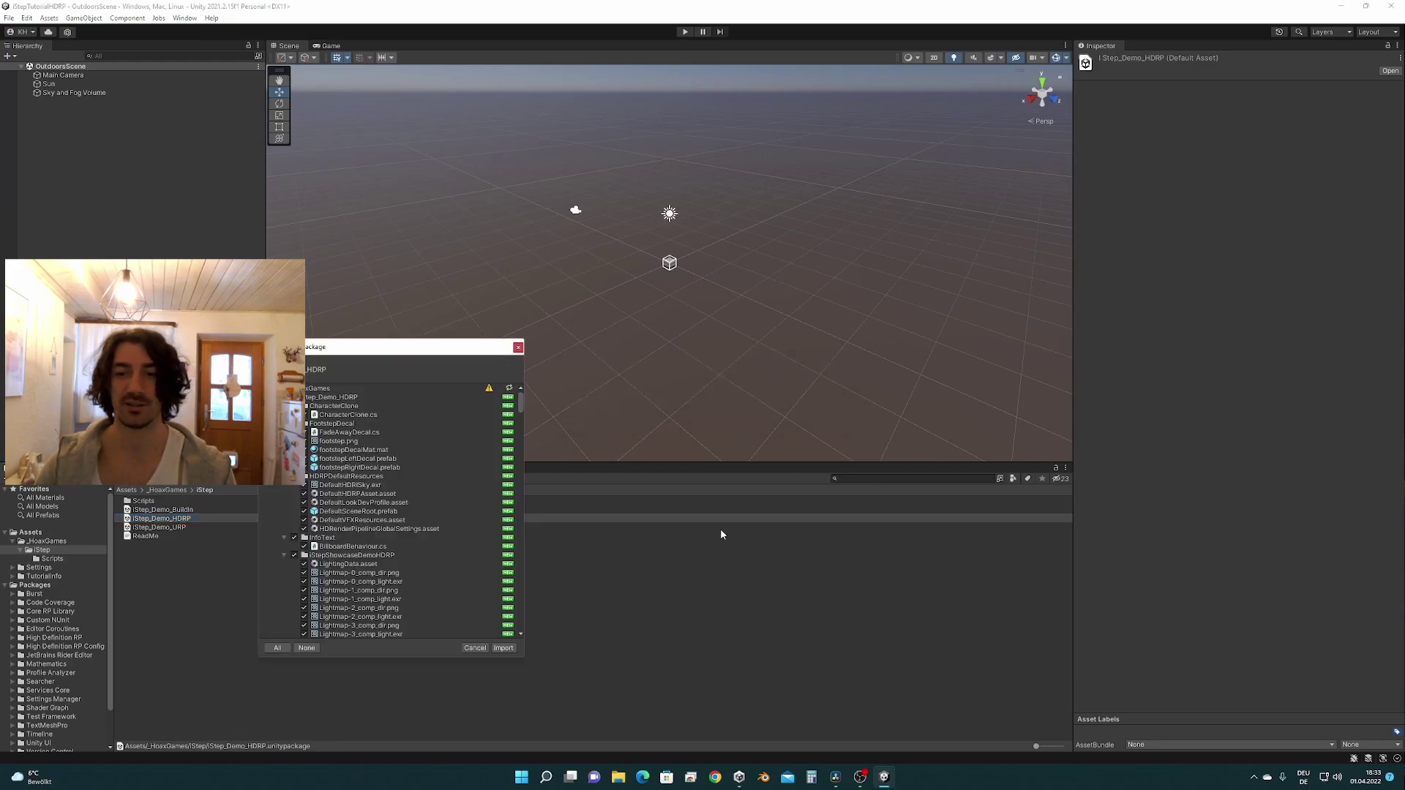
left_click(503, 648)
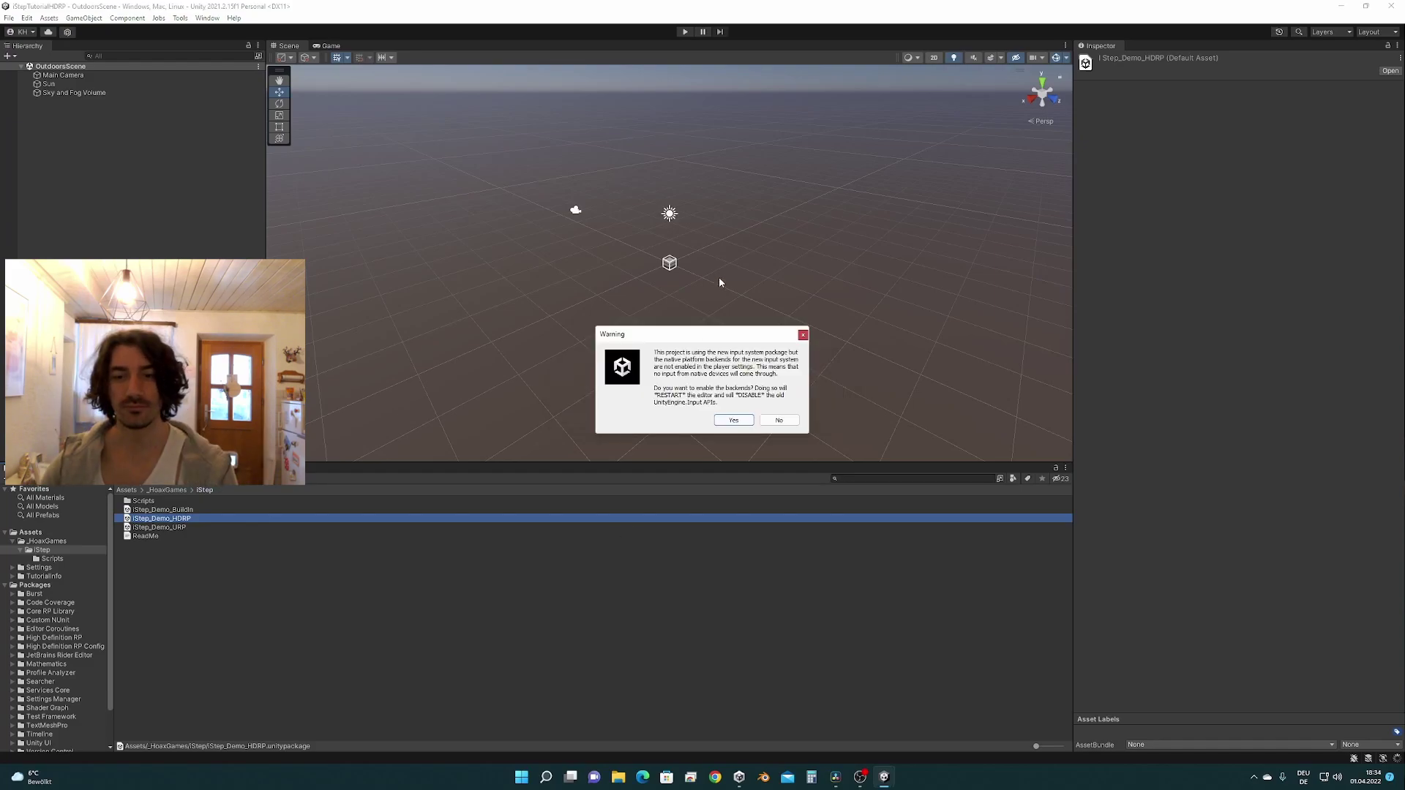
- Answer Yes to enabling the new input system backends and let the editor restart
left_click_drag(718, 335, 625, 334)
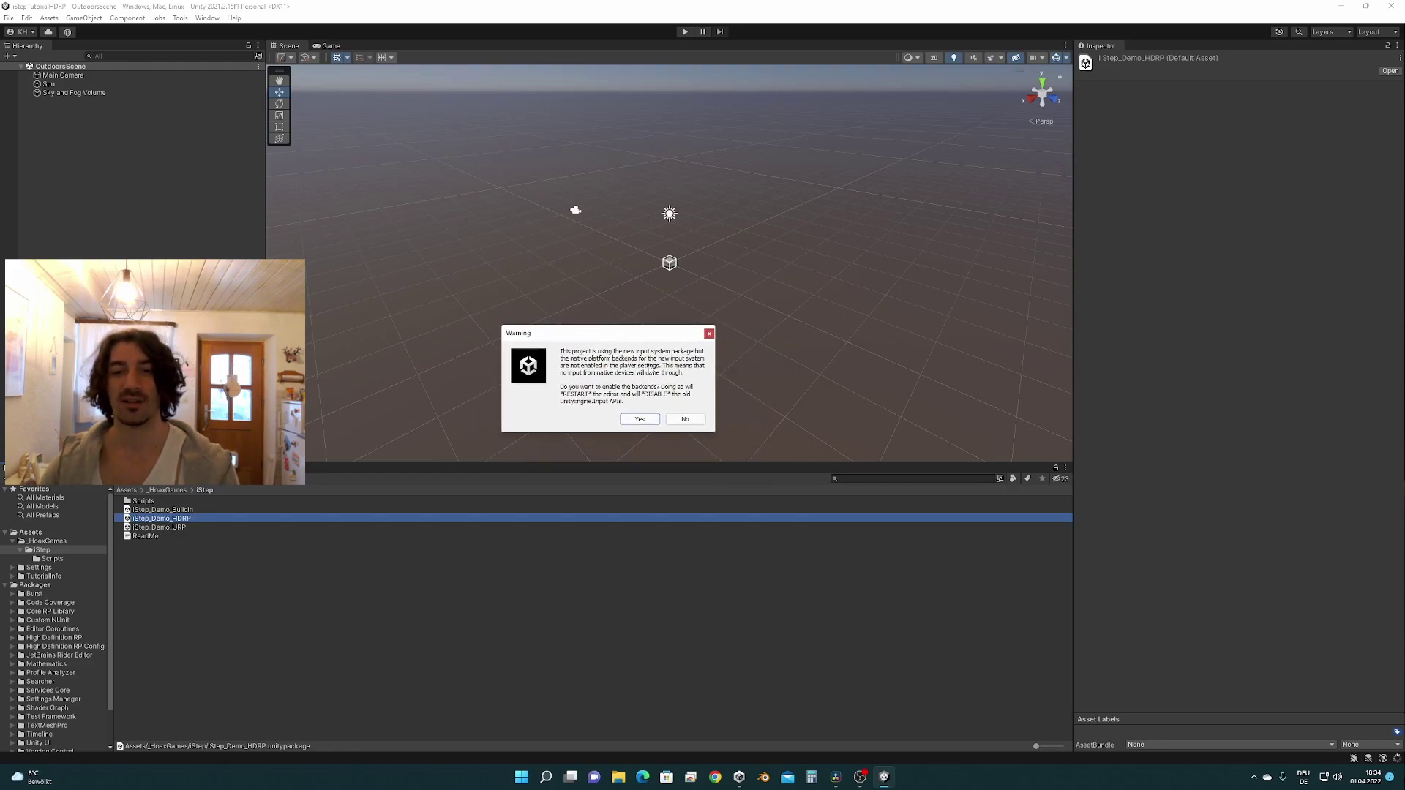
left_click_drag(631, 332, 651, 331)
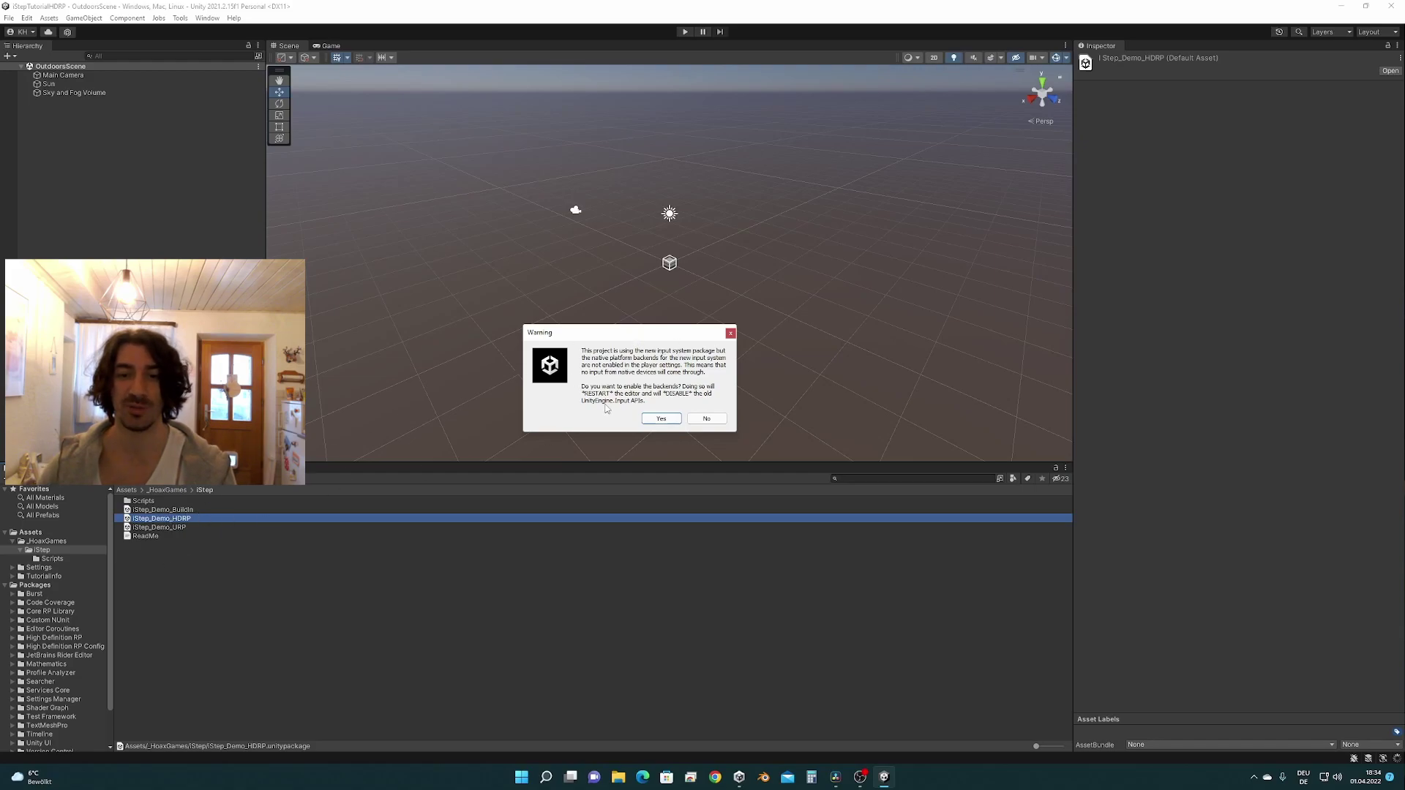
left_click_drag(646, 336, 666, 320)
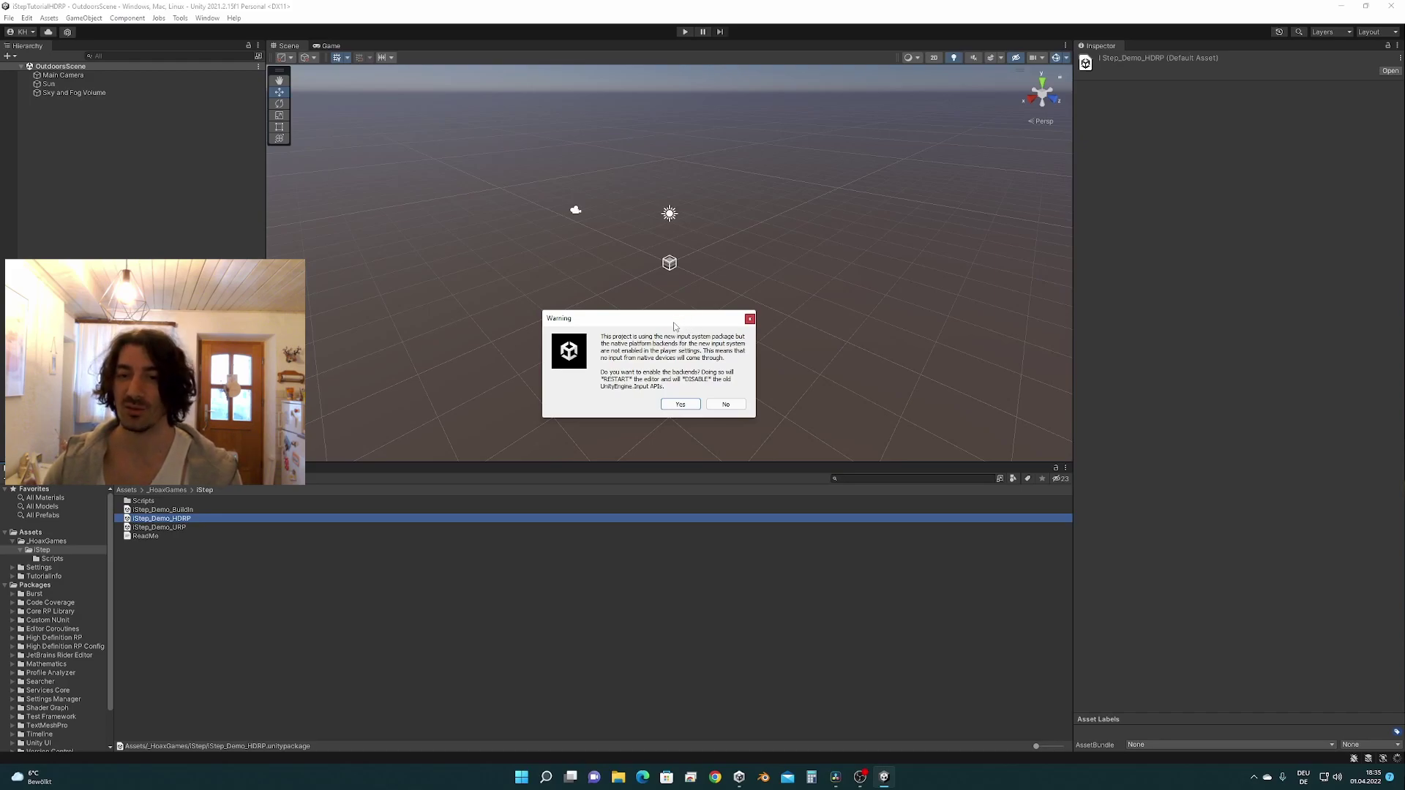
left_click_drag(677, 322, 662, 330)
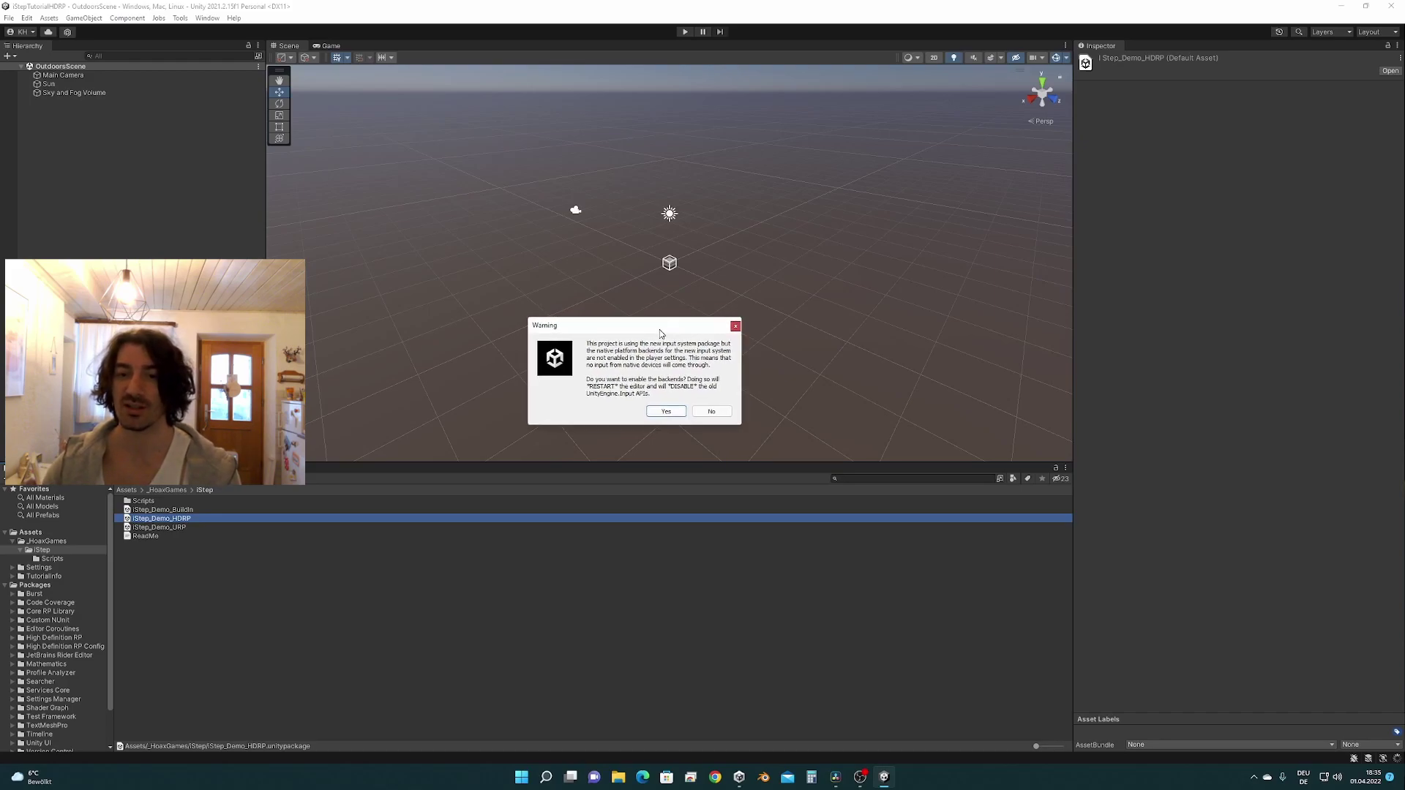
left_click(664, 413)
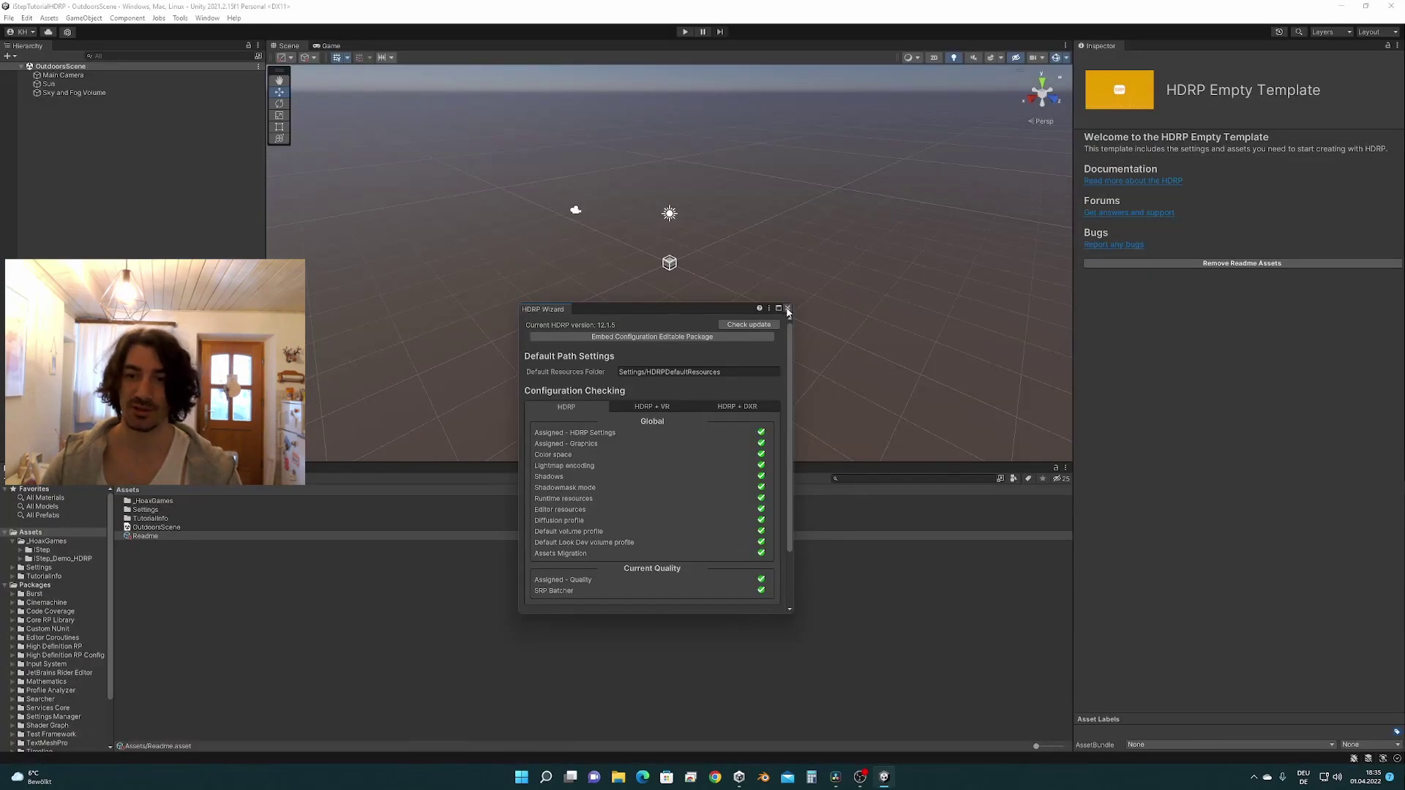
- Close the HDRP Wizard and open the showcase scene from _HoaxGames/iStep_Demo_HDRP
left_click(787, 308)
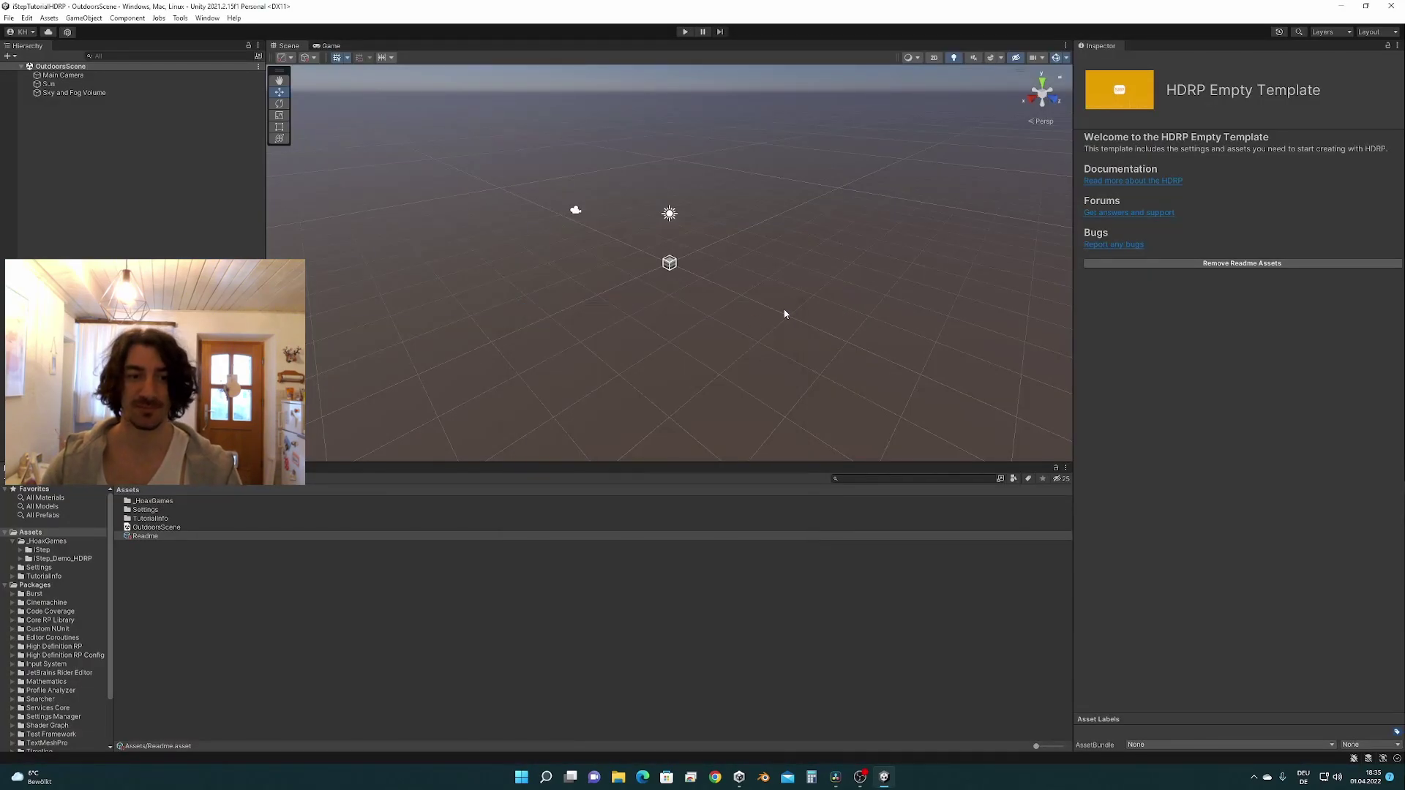
double_click(158, 501)
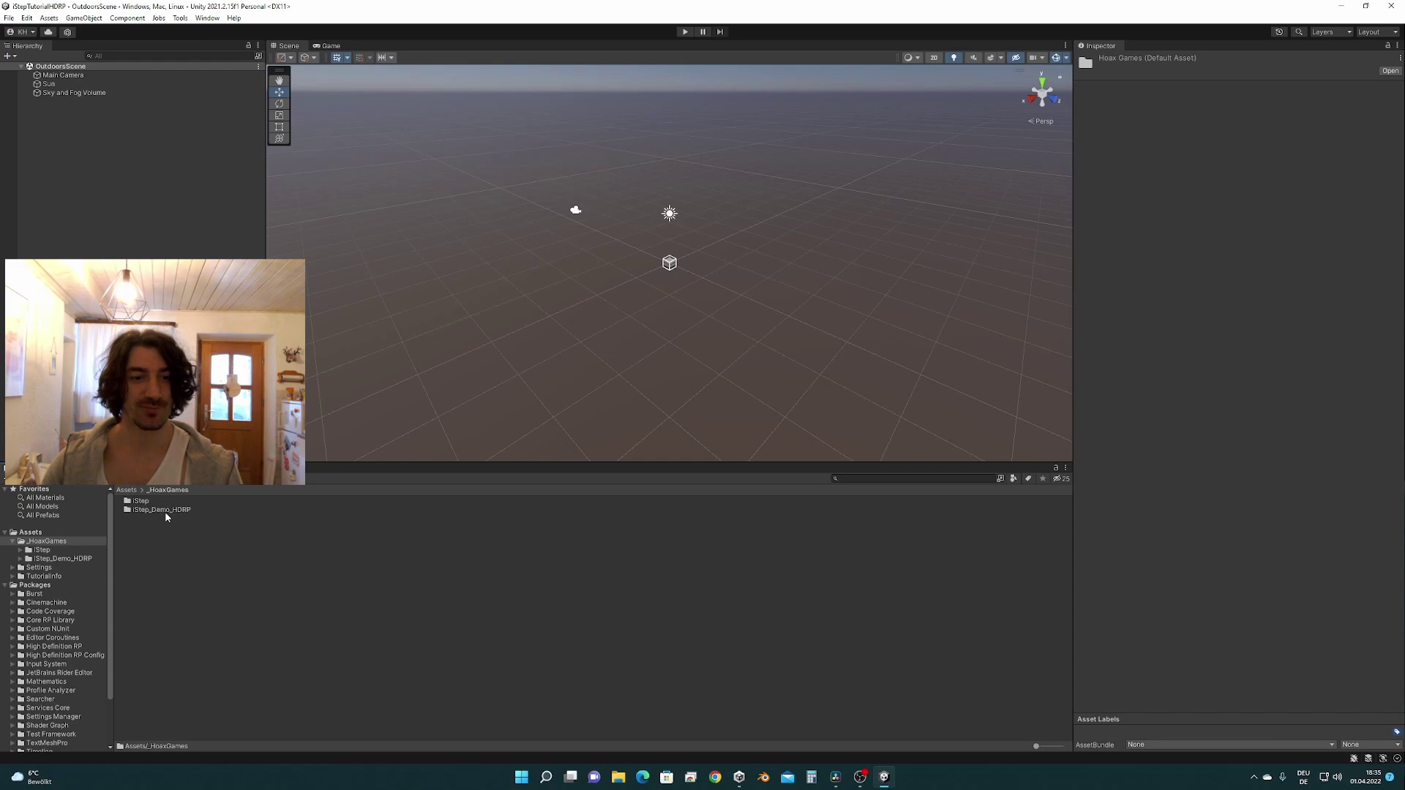
double_click(165, 511)
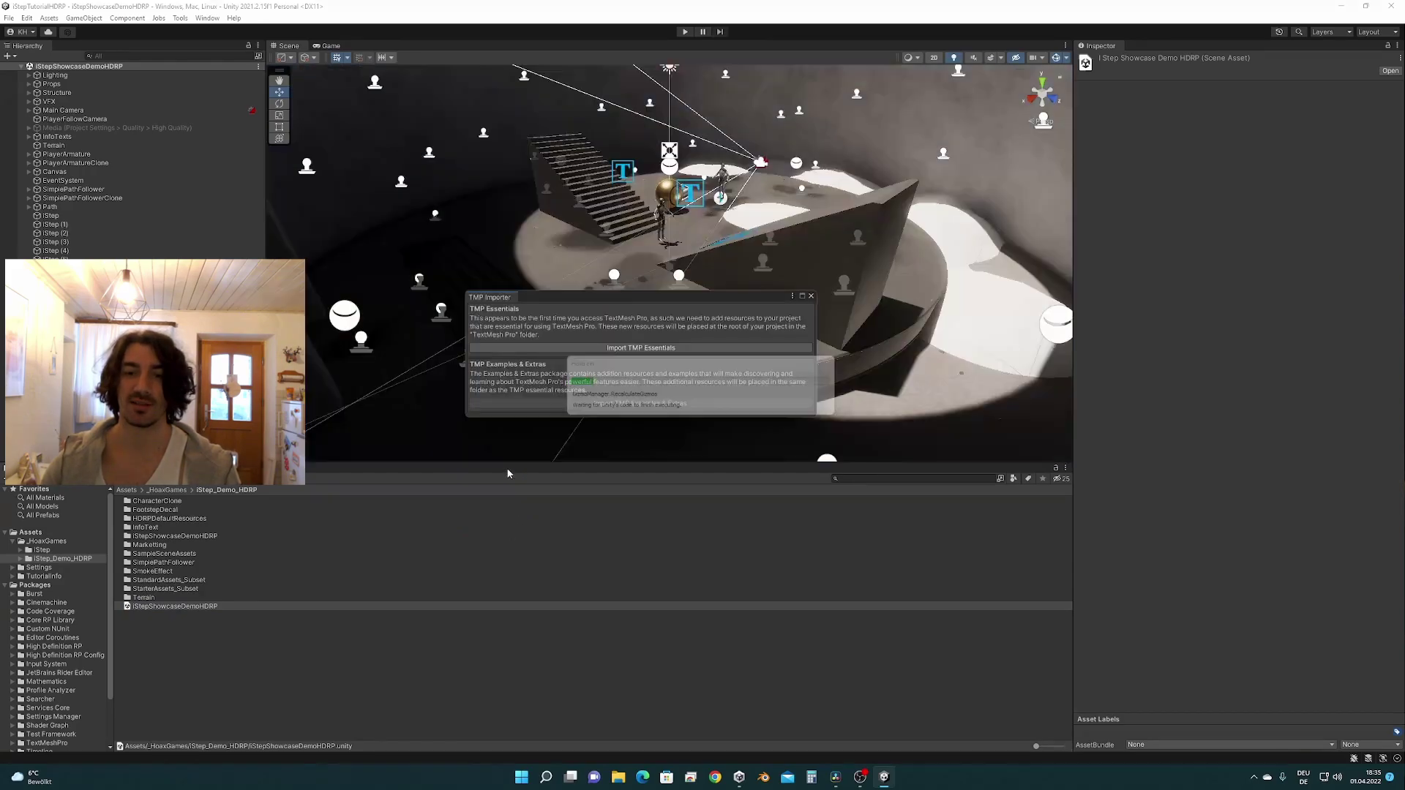
- Import the TMP Essential Resources and close the TextMesh Pro importer
left_click_drag(600, 301, 604, 295)
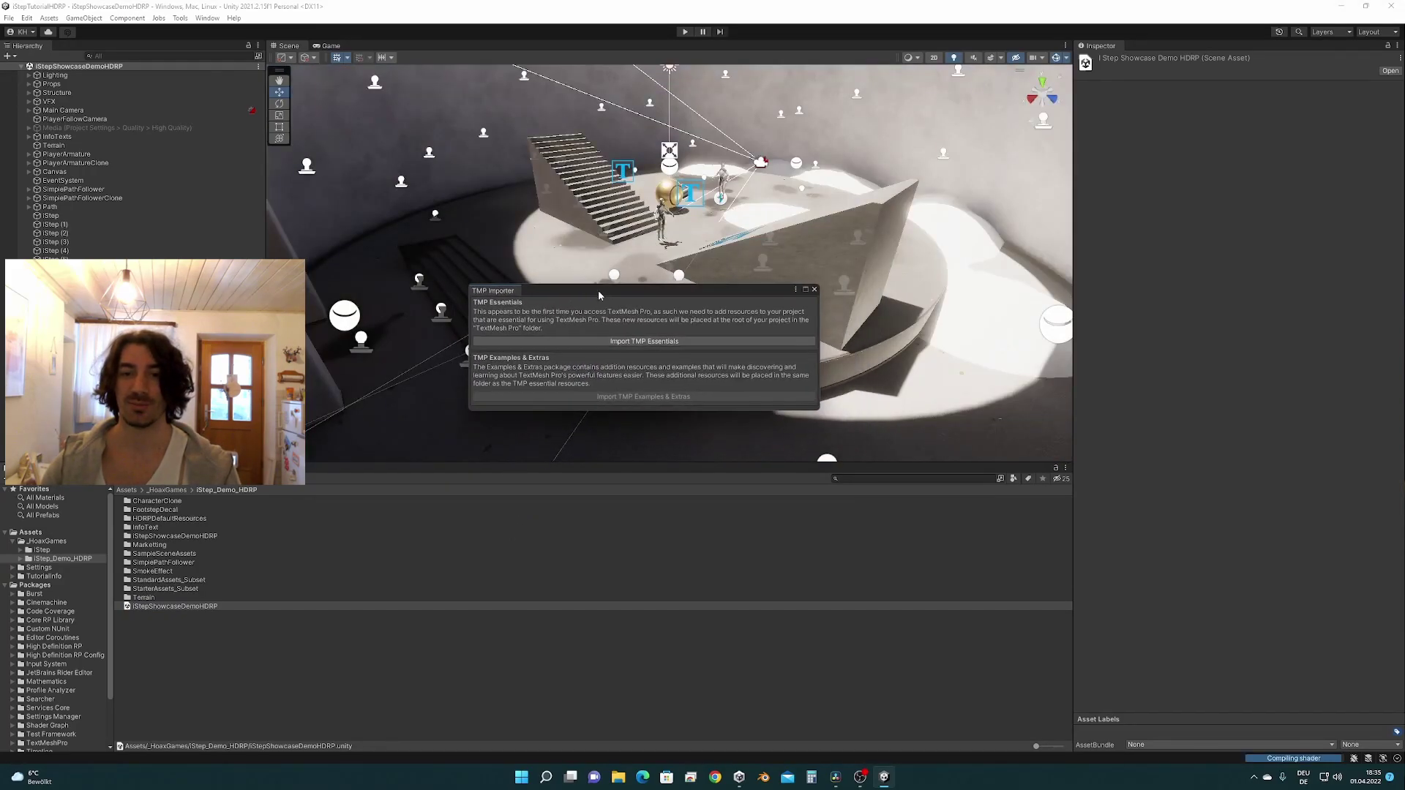
left_click(606, 342)
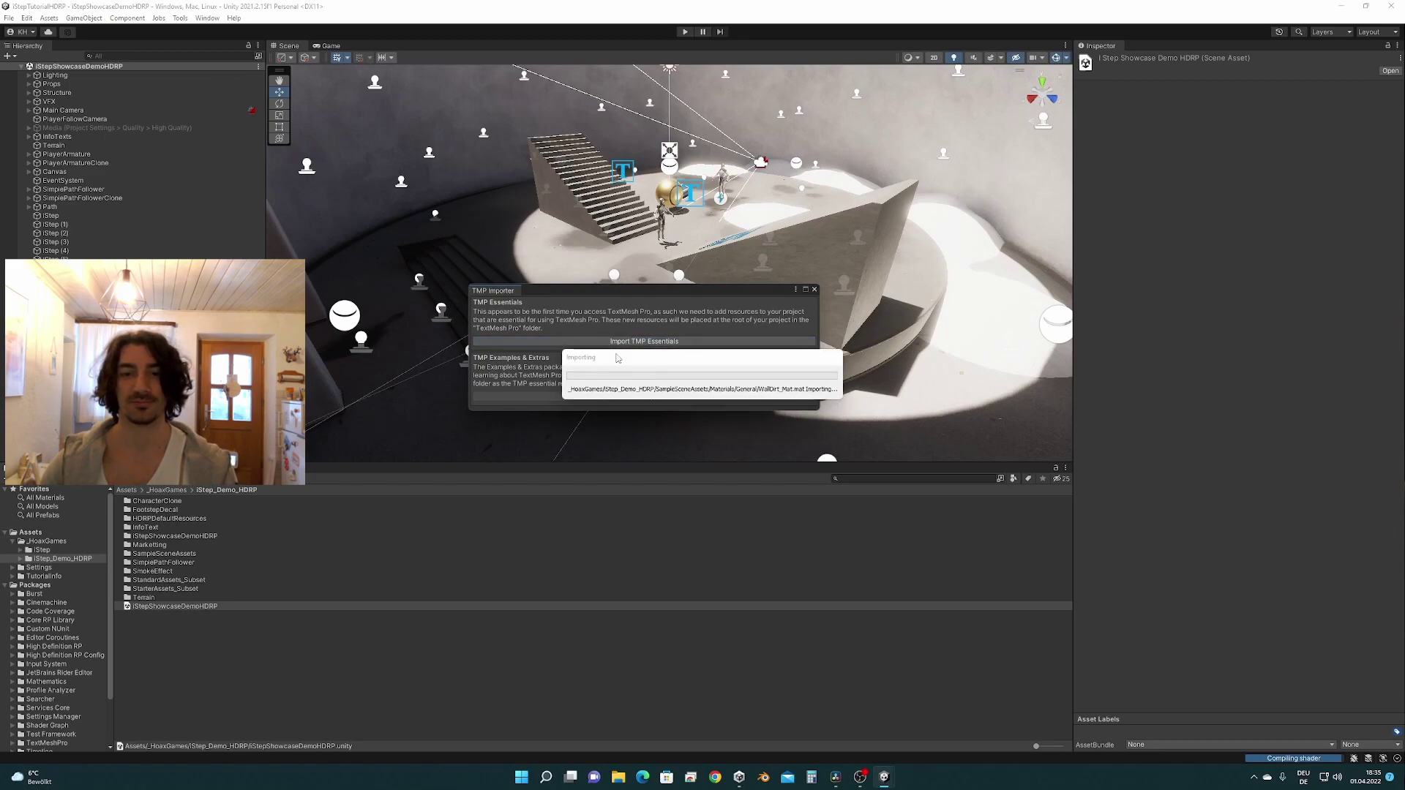
left_click(815, 291)
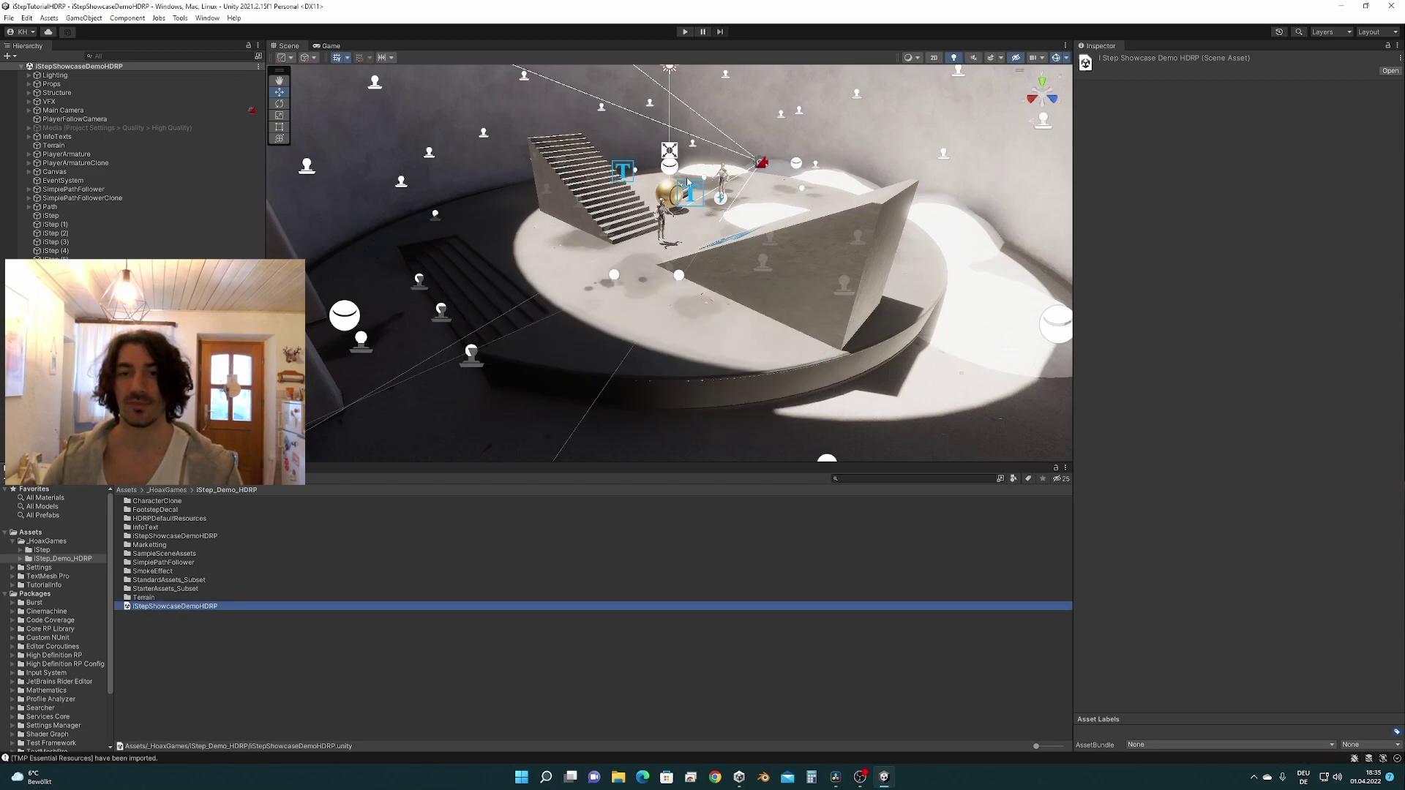
- Play the showcase scene briefly, stop it, and select PlayerArmature in the Hierarchy
left_click(684, 32)
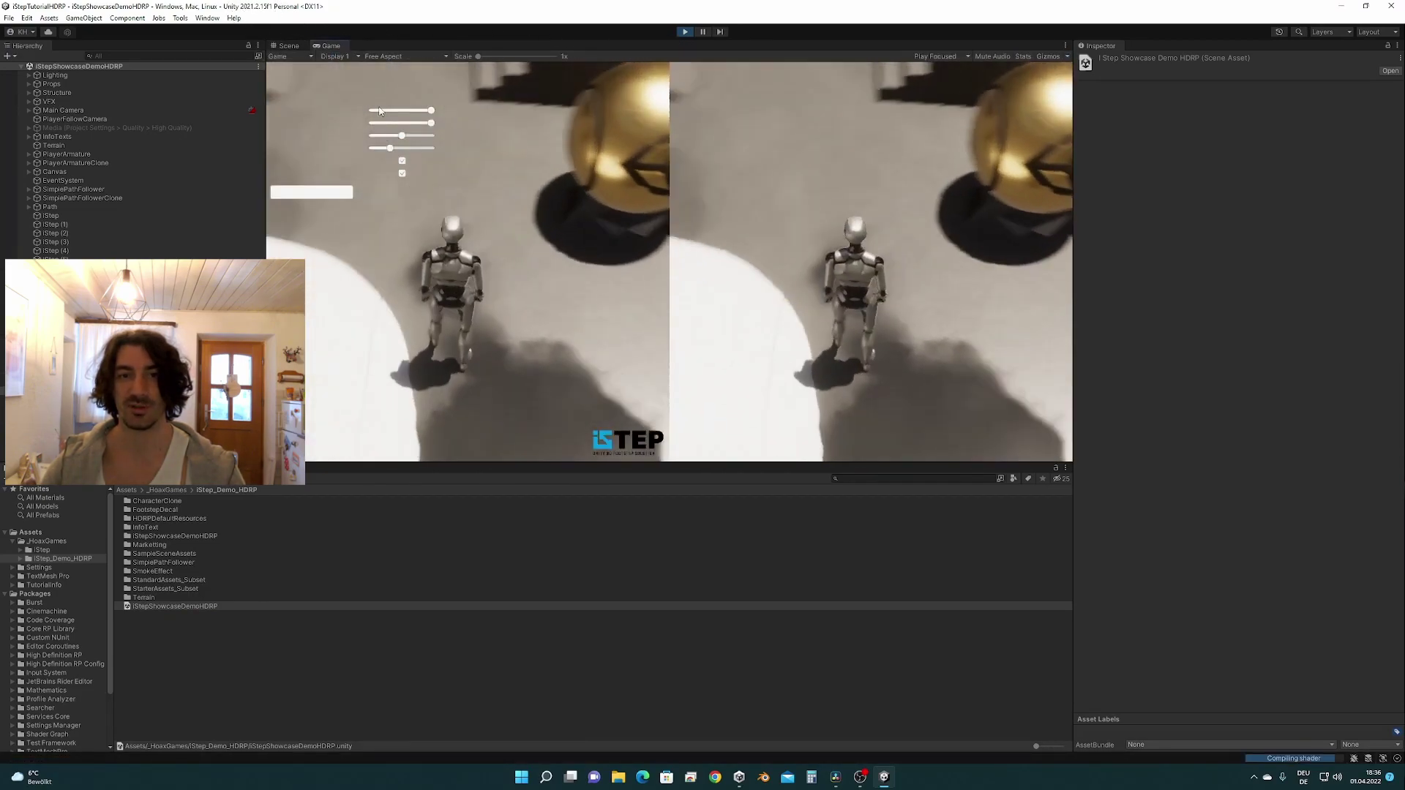
left_click(684, 32)
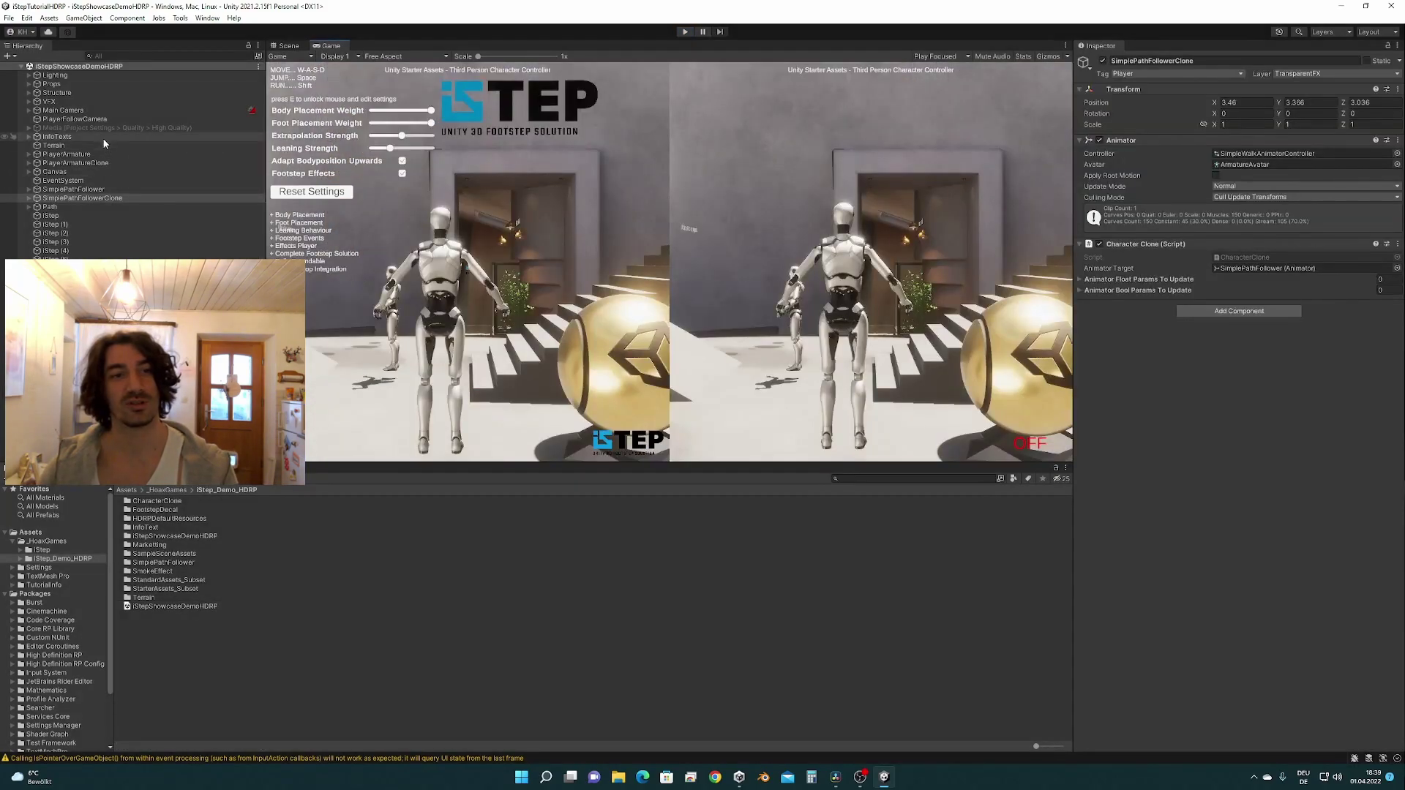
left_click(101, 155)
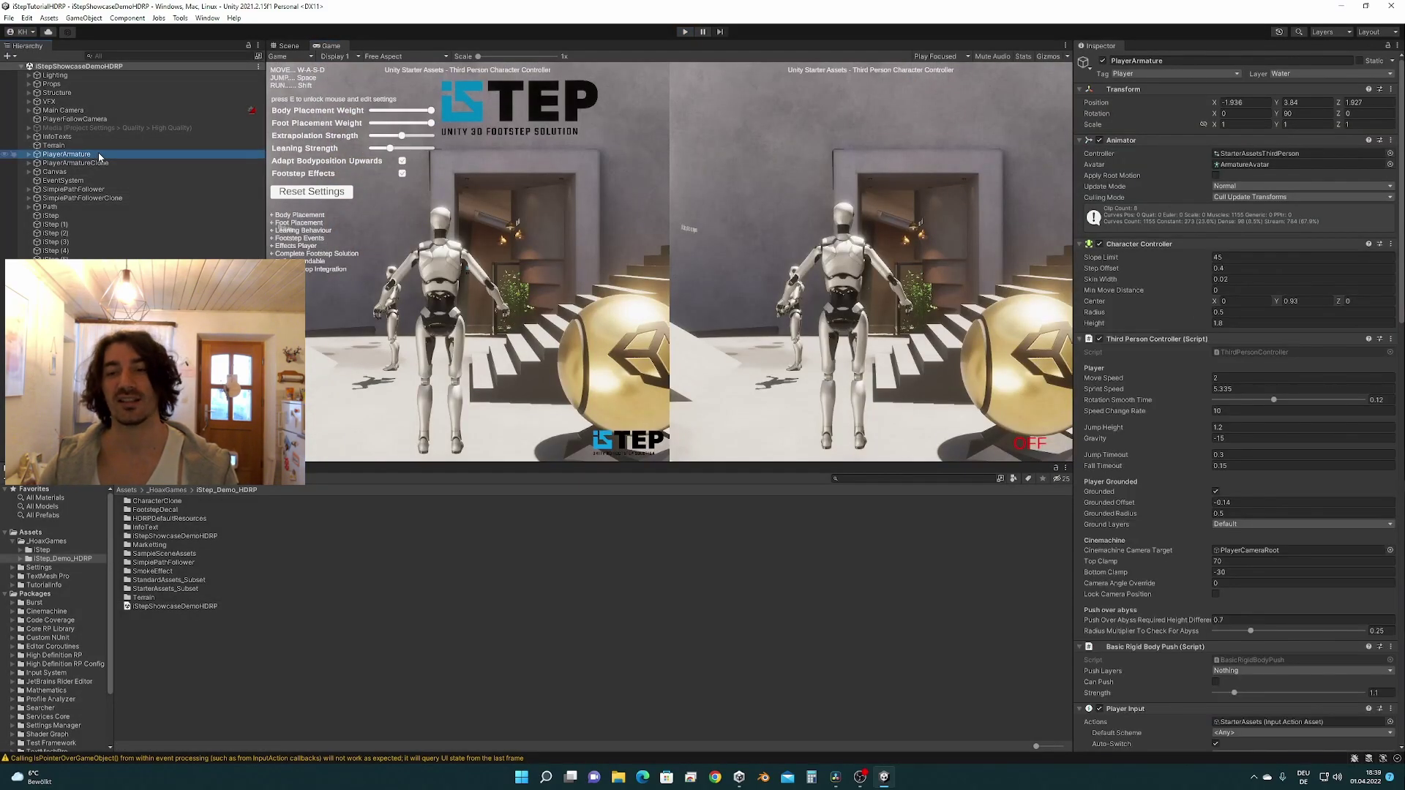